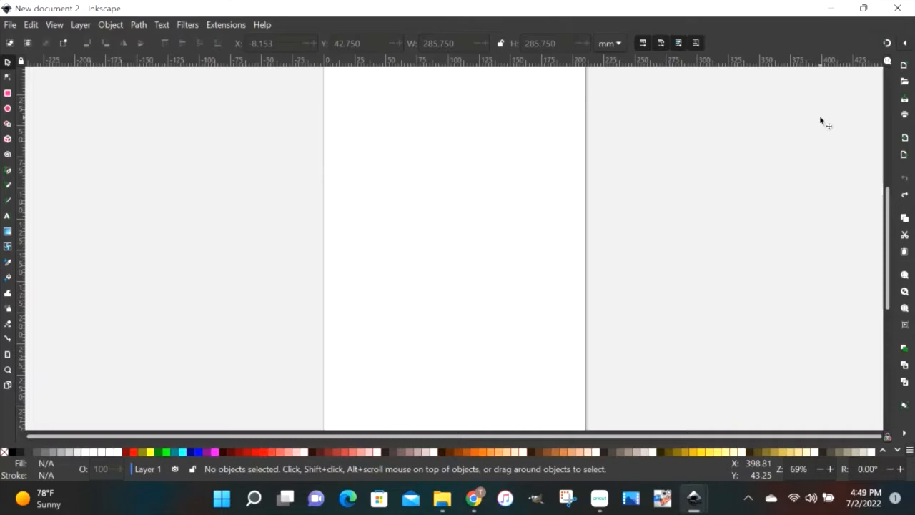
Step: Import the CLOCKIN PNG from the TSHIRTTRAPPIN folder as an embedded image, with DPI from file and automatic rendering mode
{"action": "left_click", "coordinate": [442, 501]}
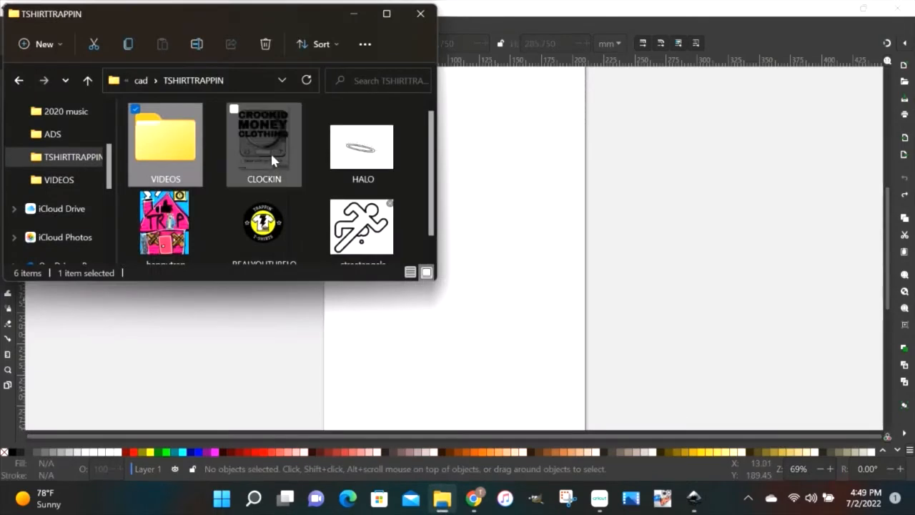
{"action": "left_click_drag", "start_coordinate": [270, 152], "coordinate": [448, 269]}
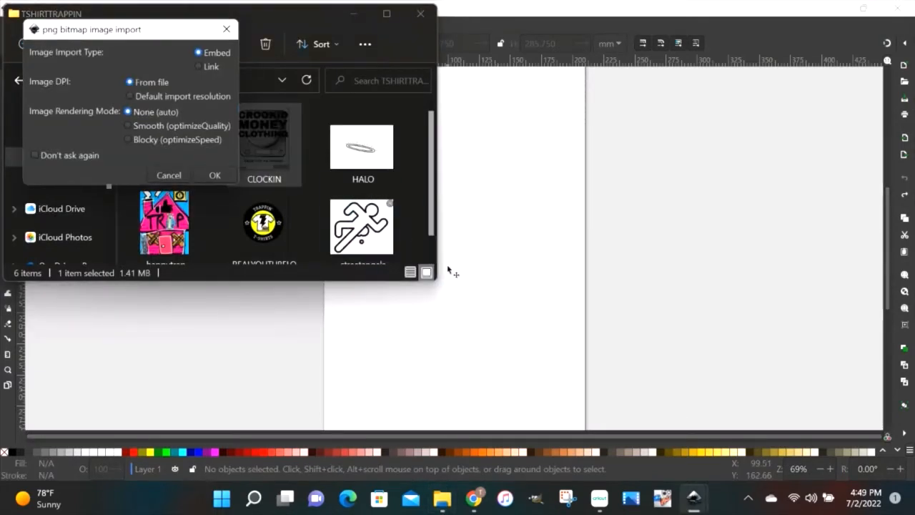
{"action": "left_click", "coordinate": [215, 177]}
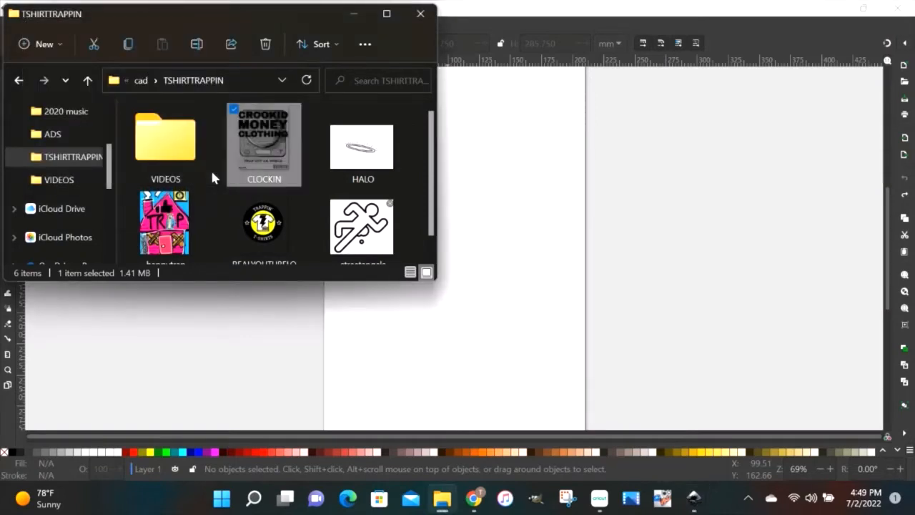
{"action": "left_click", "coordinate": [351, 13]}
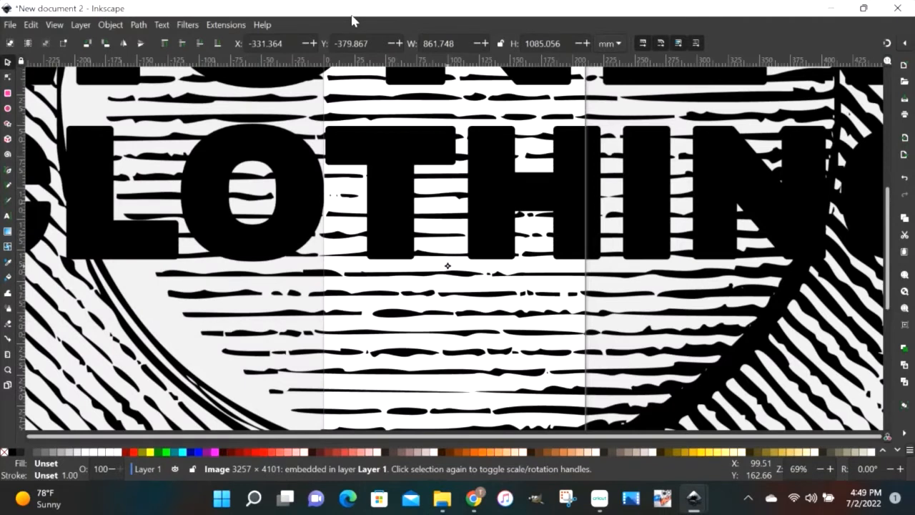
Step: Select the imported CLOCKIN image and resize the page to its content through the document properties
{"action": "left_click", "coordinate": [7, 368]}
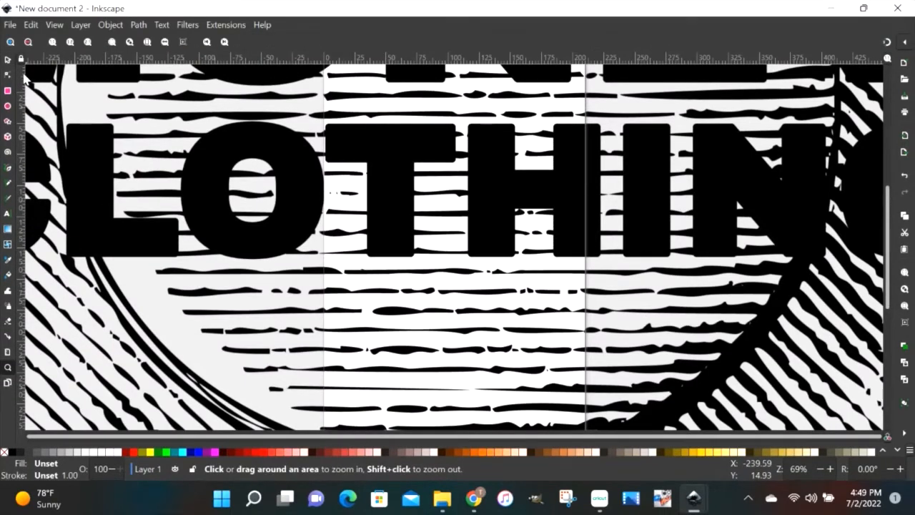
{"action": "left_click", "coordinate": [28, 42]}
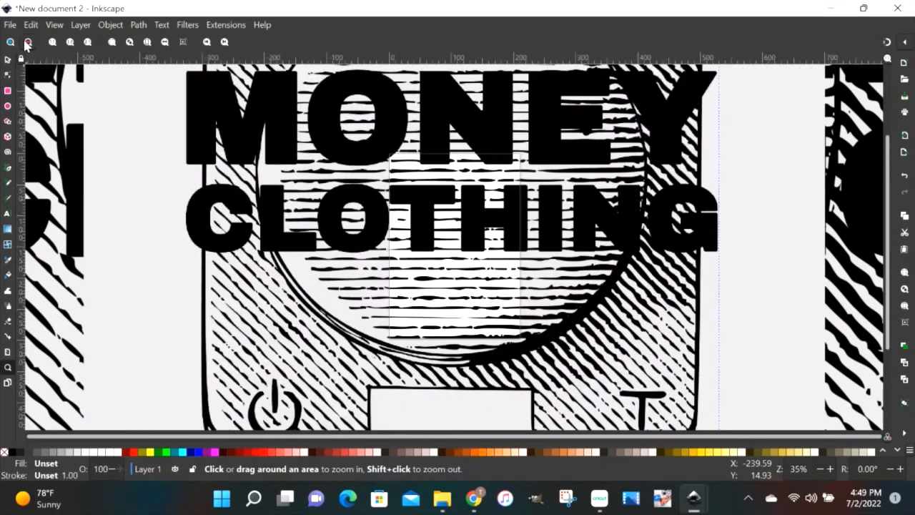
{"action": "left_click", "coordinate": [28, 41]}
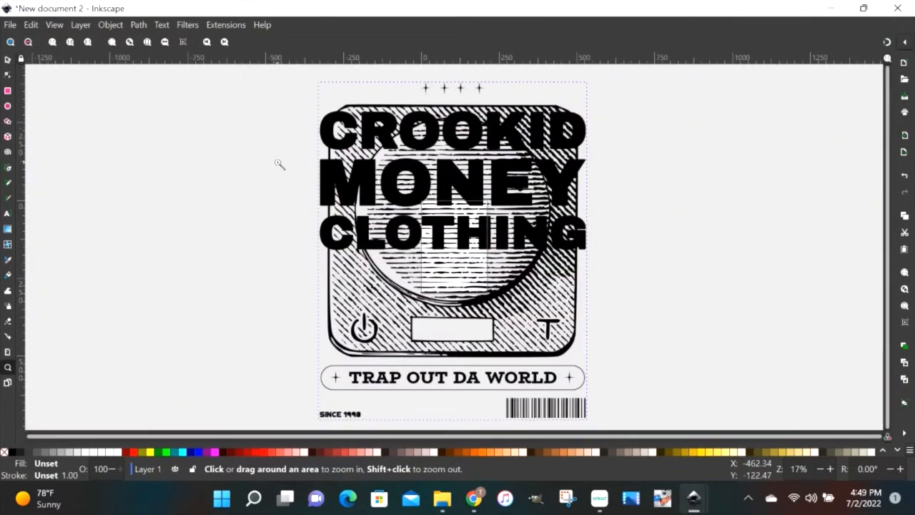
{"action": "left_click", "coordinate": [9, 63]}
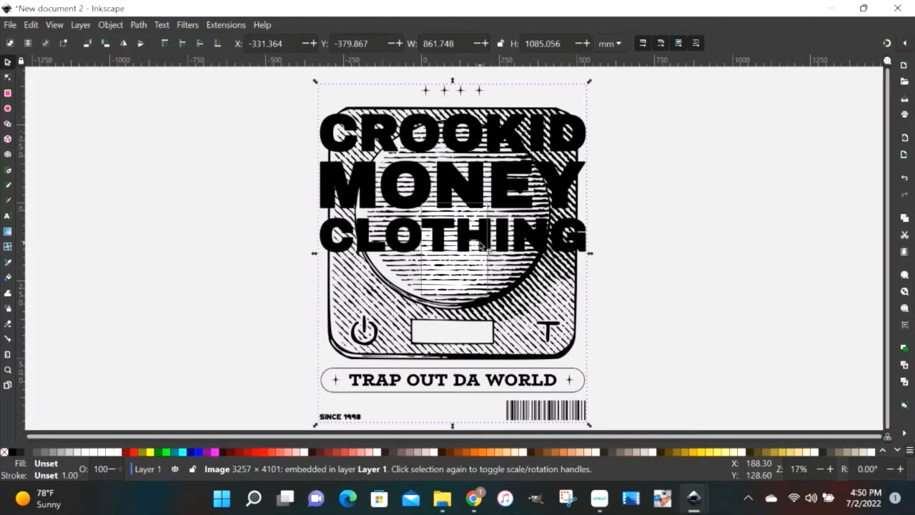
{"action": "left_click", "coordinate": [405, 180]}
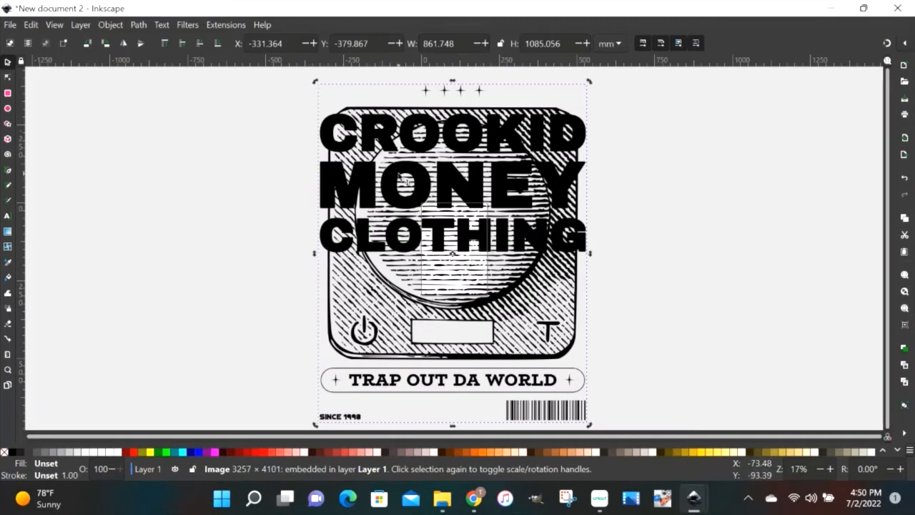
{"action": "left_click", "coordinate": [406, 182]}
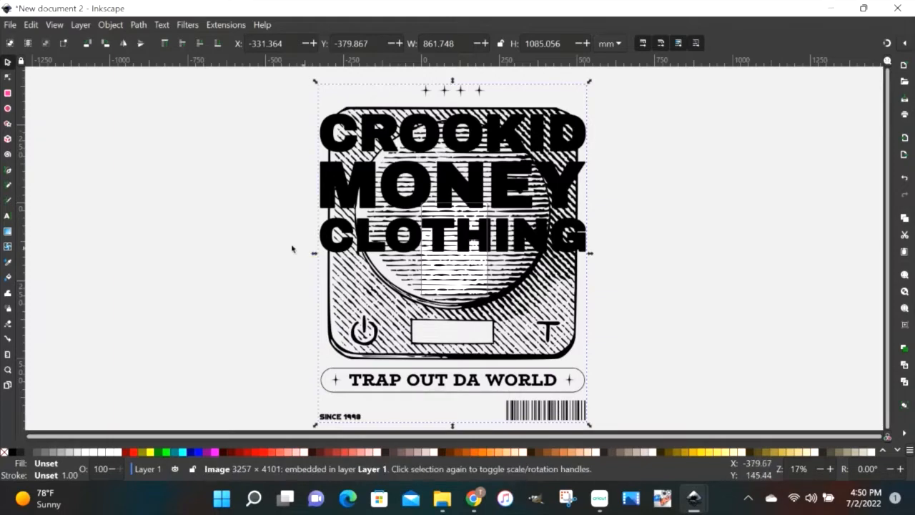
{"action": "left_click_drag", "start_coordinate": [260, 414], "coordinate": [251, 335]}
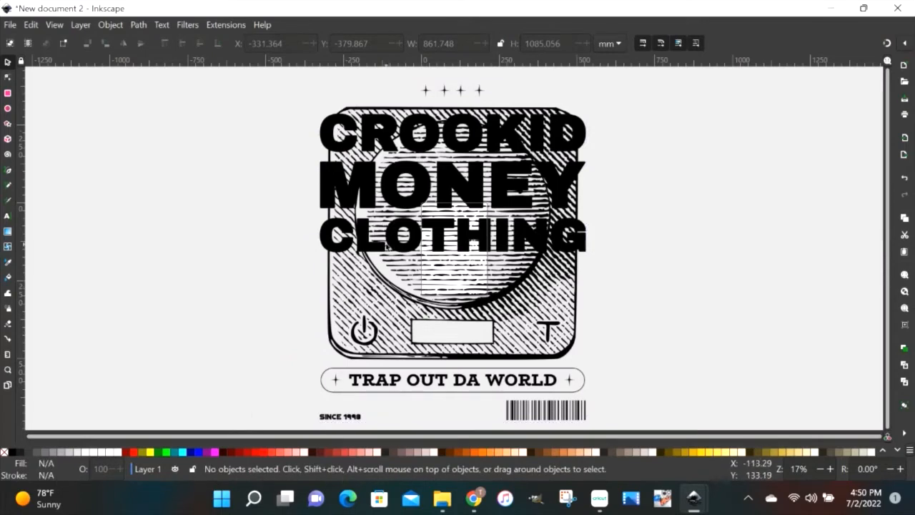
{"action": "left_click", "coordinate": [366, 146]}
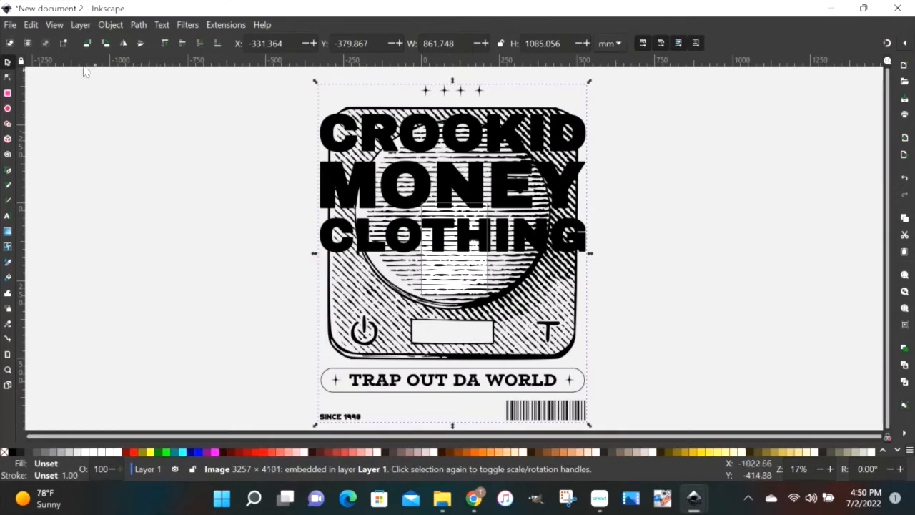
{"action": "left_click", "coordinate": [9, 25]}
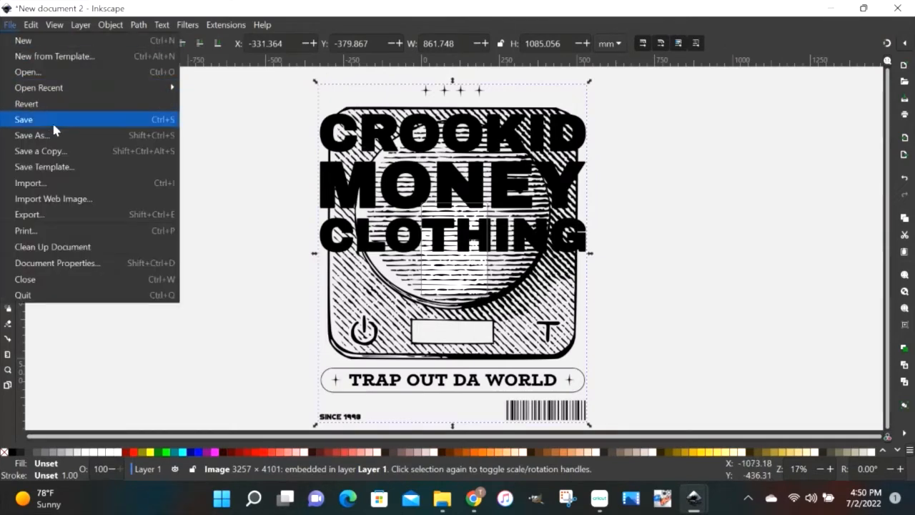
{"action": "left_click", "coordinate": [81, 263]}
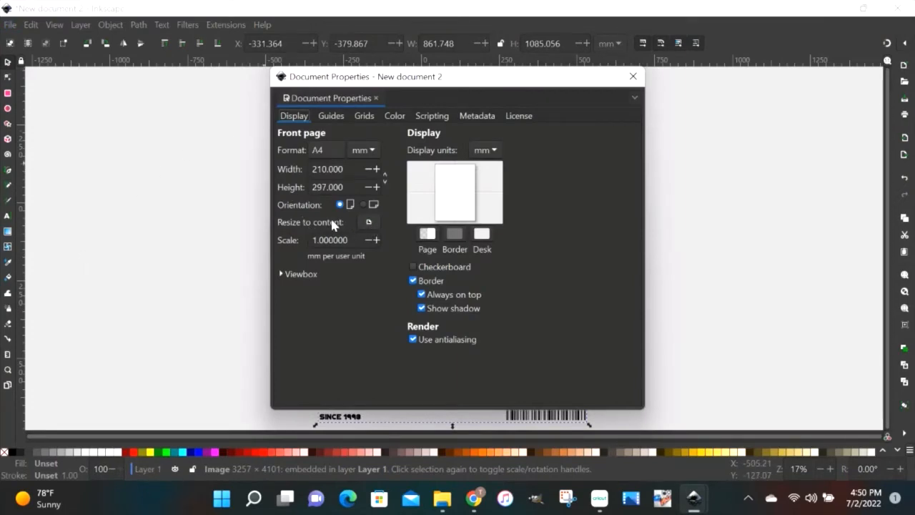
{"action": "left_click", "coordinate": [369, 223]}
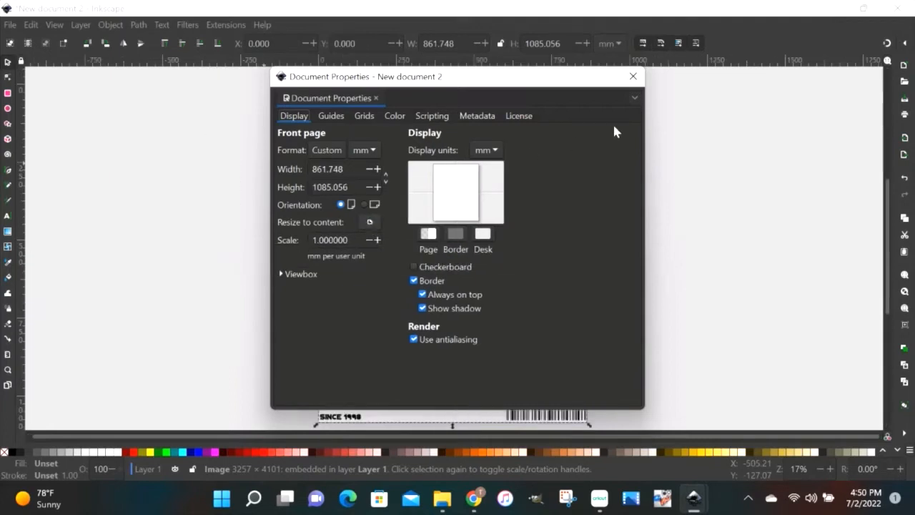
{"action": "left_click", "coordinate": [632, 76]}
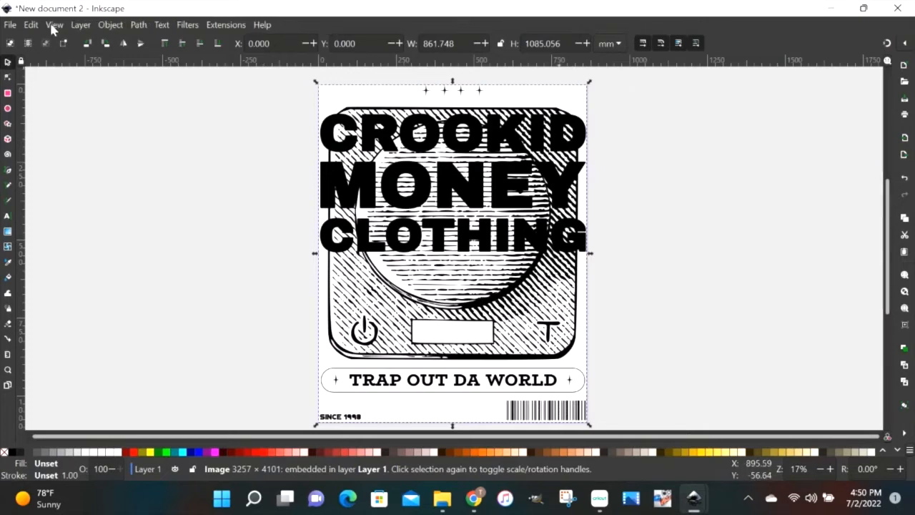
Step: Apply Resize Page to Selection with the CLOCKIN image selected, and deselect it
{"action": "left_click", "coordinate": [31, 24]}
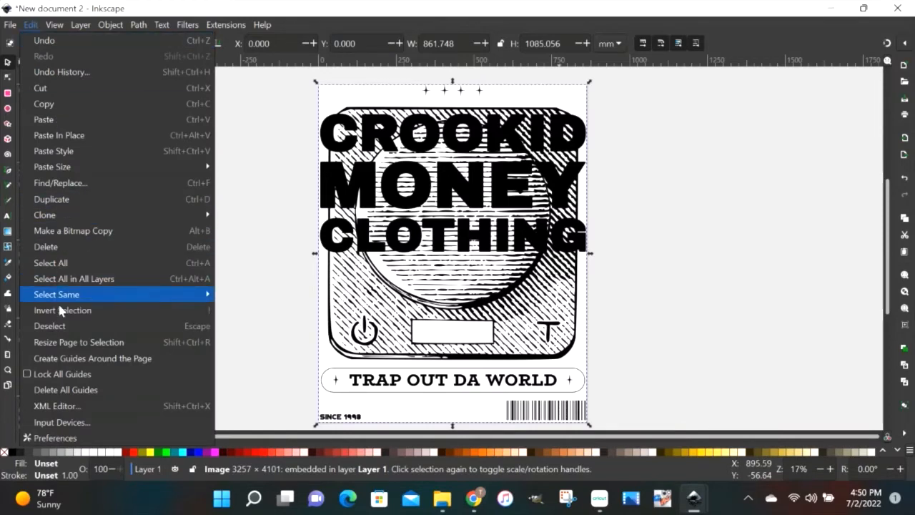
{"action": "left_click", "coordinate": [72, 343]}
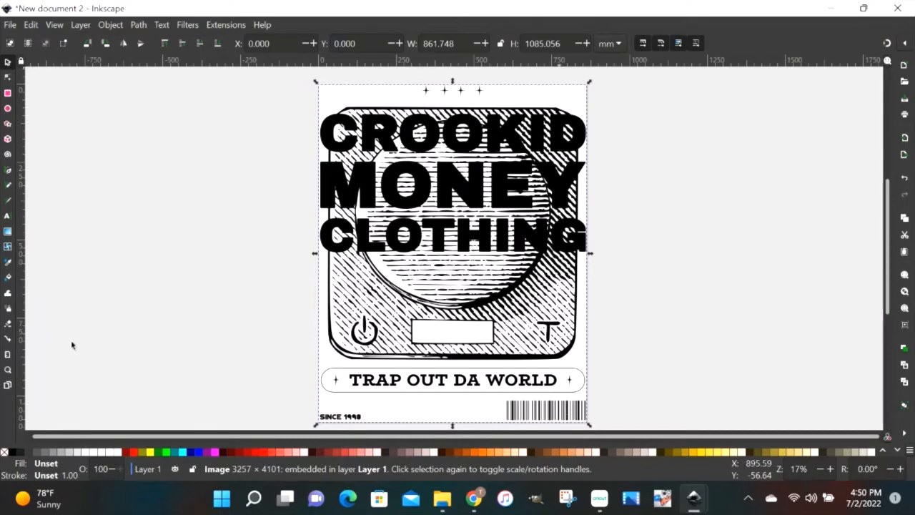
{"action": "left_click", "coordinate": [160, 308]}
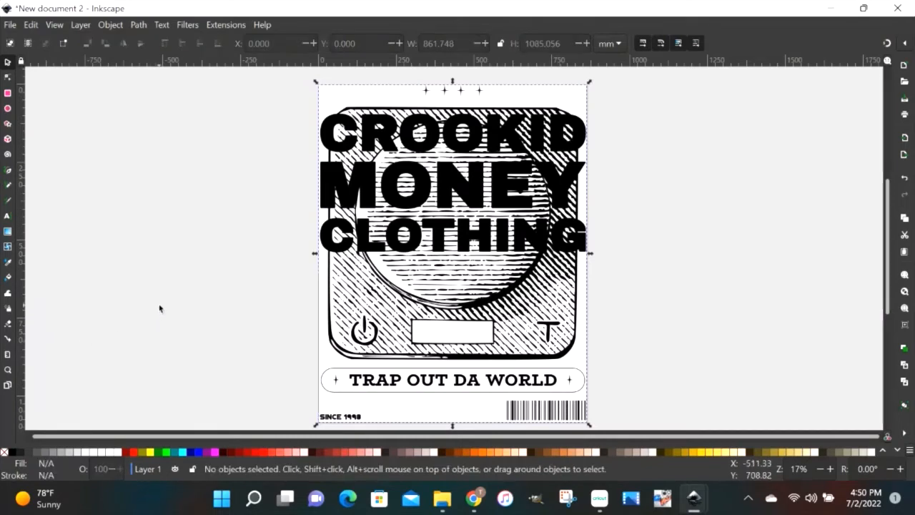
Step: Examine the edge quality of the letter C in CLOTHING up close and return to an overview of the whole artwork
{"action": "left_click", "coordinate": [8, 370]}
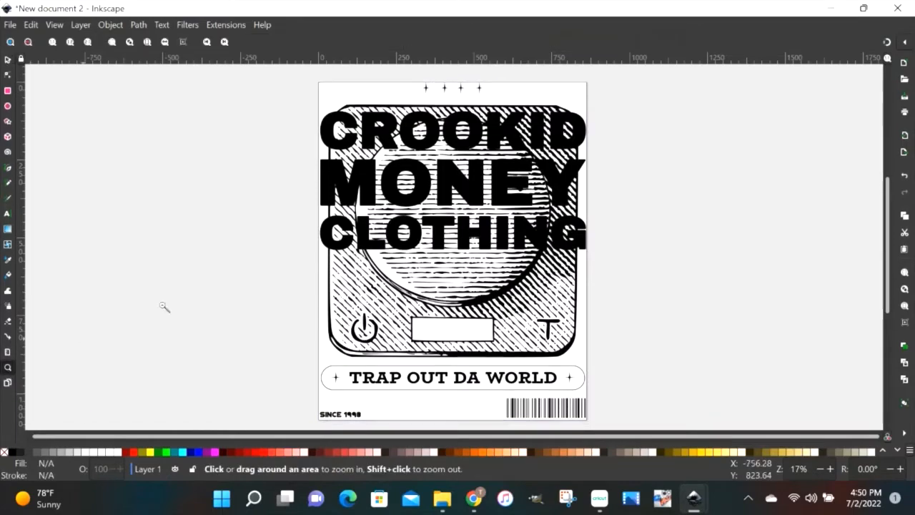
{"action": "left_click", "coordinate": [341, 228]}
{"action": "left_click", "coordinate": [342, 228]}
{"action": "left_click", "coordinate": [342, 227]}
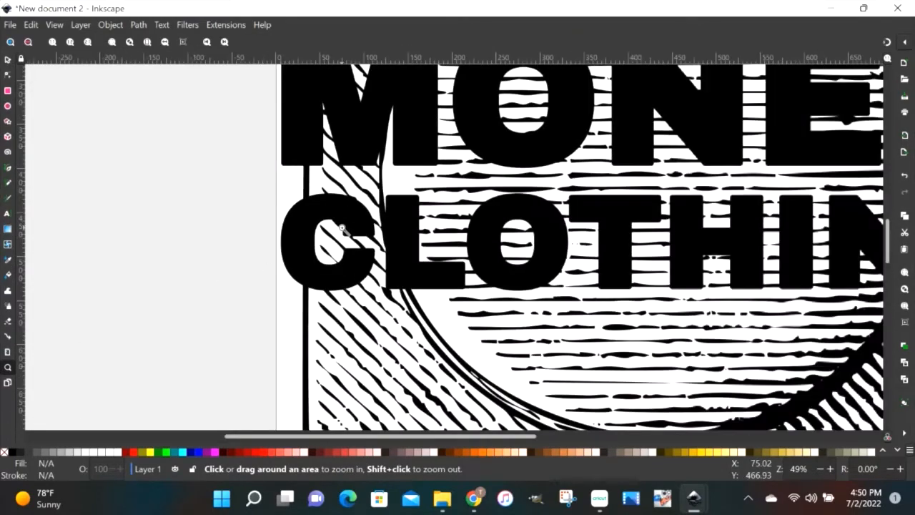
{"action": "left_click", "coordinate": [341, 228]}
{"action": "left_click", "coordinate": [342, 227]}
{"action": "left_click", "coordinate": [342, 227]}
{"action": "left_click", "coordinate": [342, 228]}
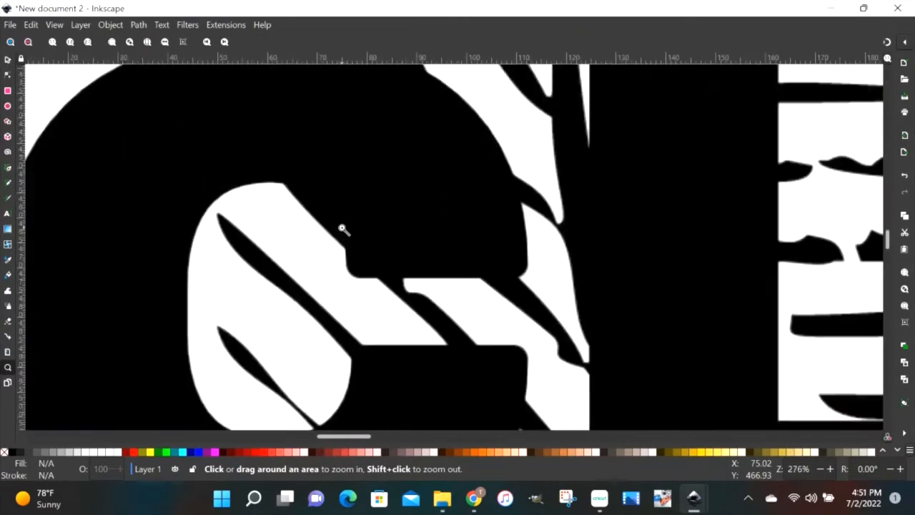
{"action": "left_click", "coordinate": [343, 228]}
{"action": "left_click", "coordinate": [342, 228]}
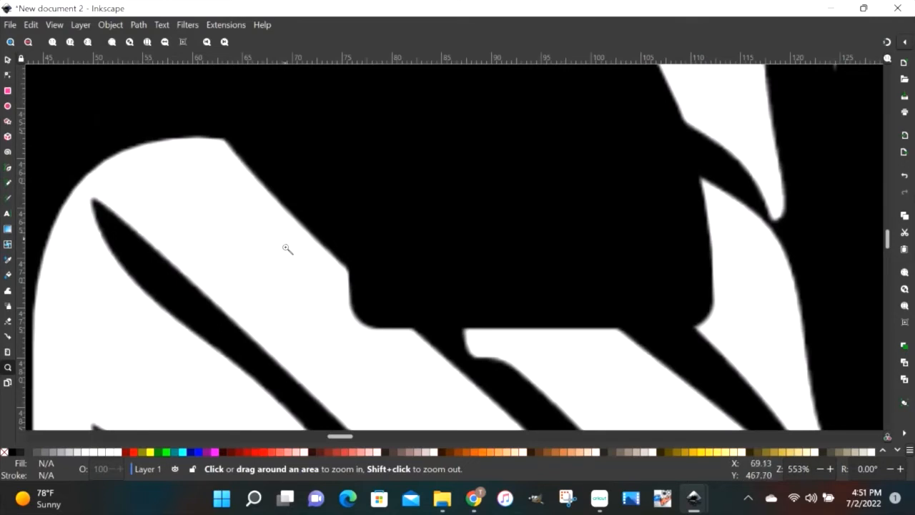
{"action": "left_click", "coordinate": [28, 43]}
{"action": "left_click", "coordinate": [29, 43]}
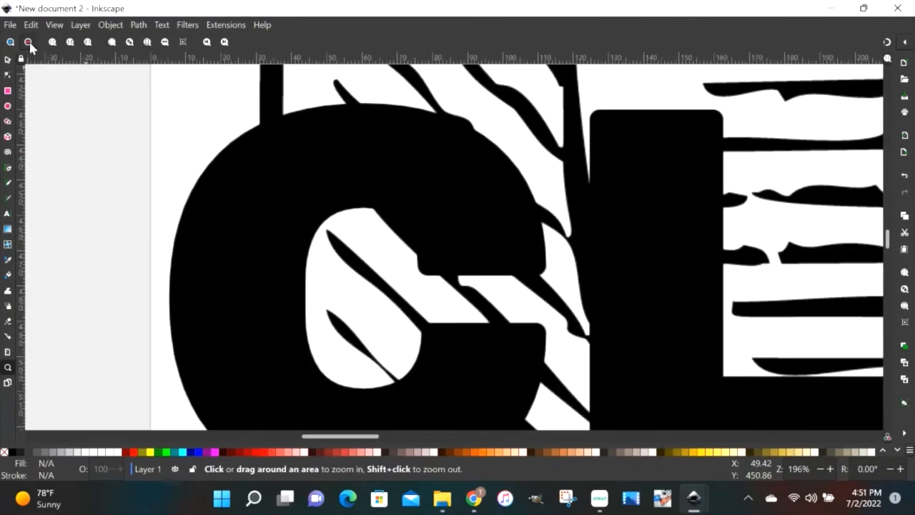
{"action": "left_click", "coordinate": [29, 43]}
{"action": "left_click", "coordinate": [29, 43]}
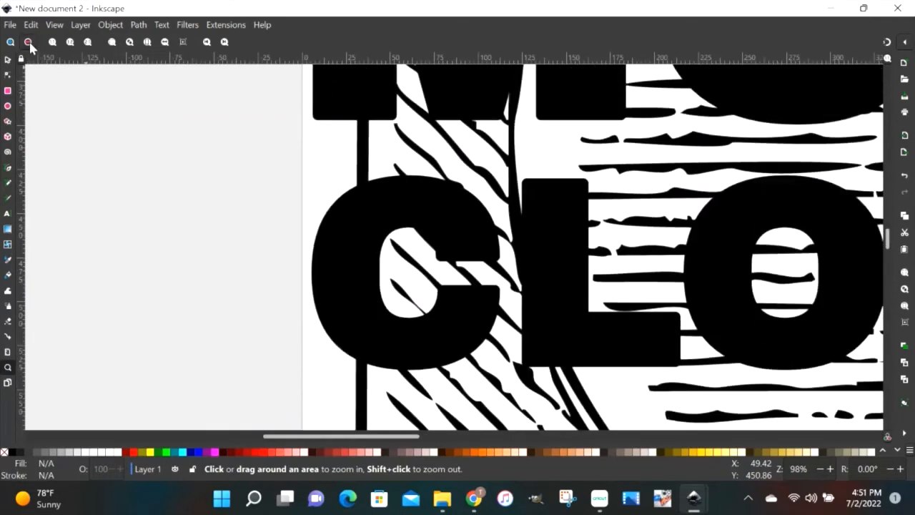
{"action": "left_click", "coordinate": [29, 43]}
{"action": "left_click", "coordinate": [28, 43]}
{"action": "left_click", "coordinate": [29, 43]}
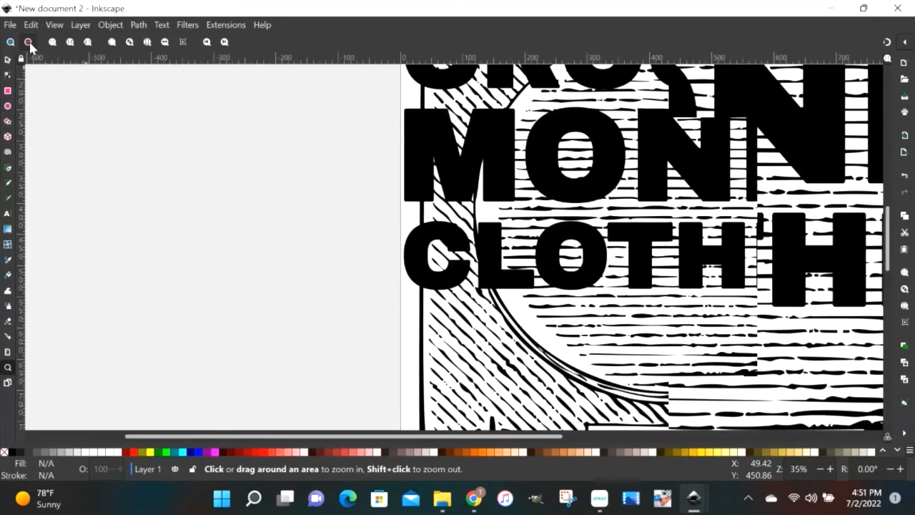
{"action": "left_click", "coordinate": [29, 43]}
{"action": "left_click", "coordinate": [29, 43]}
{"action": "left_click", "coordinate": [29, 43]}
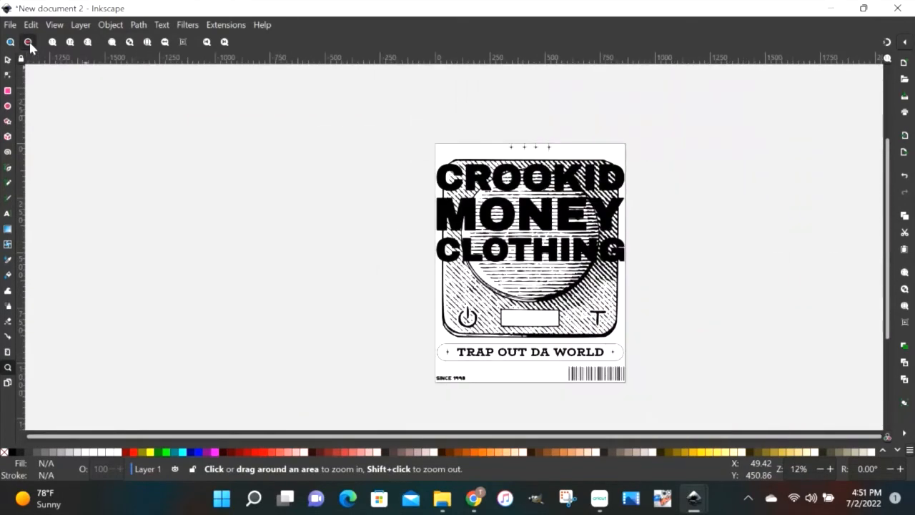
{"action": "left_click", "coordinate": [29, 43]}
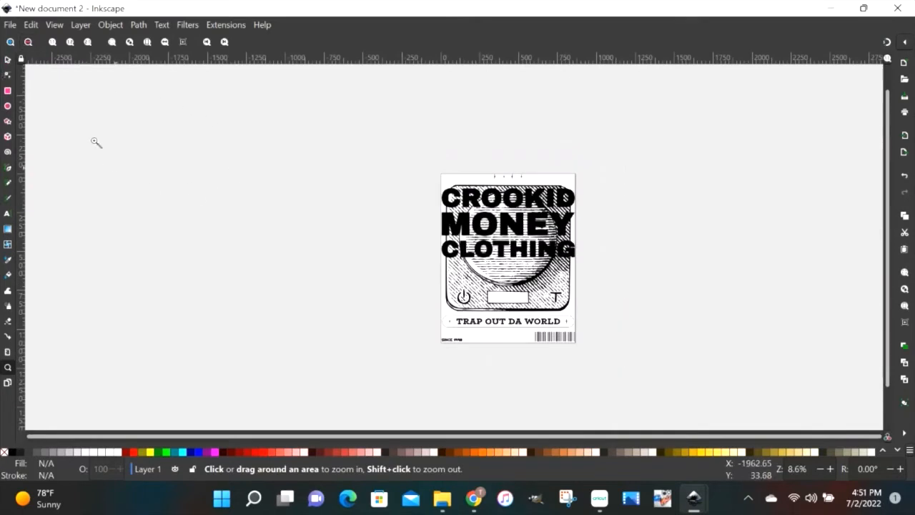
Step: Select the CLOCKIN image and open Trace Bitmap for it
{"action": "left_click", "coordinate": [8, 62]}
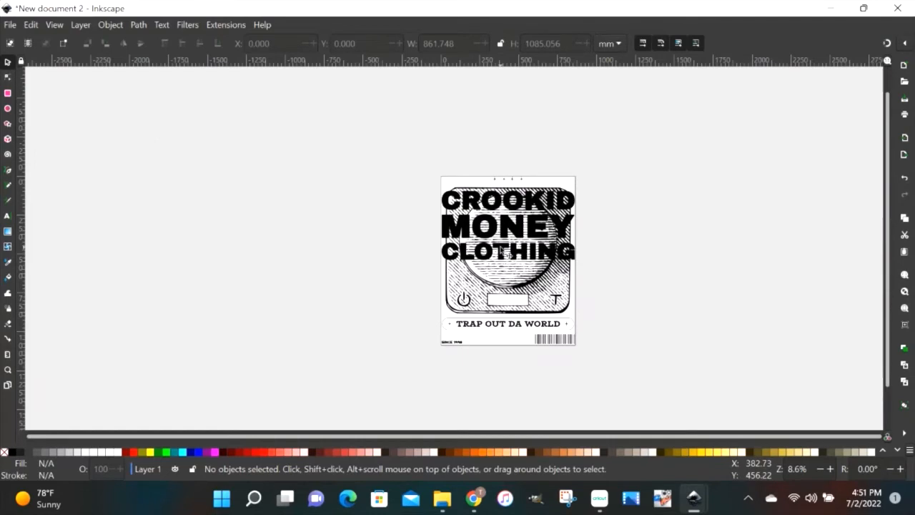
{"action": "left_click", "coordinate": [505, 252]}
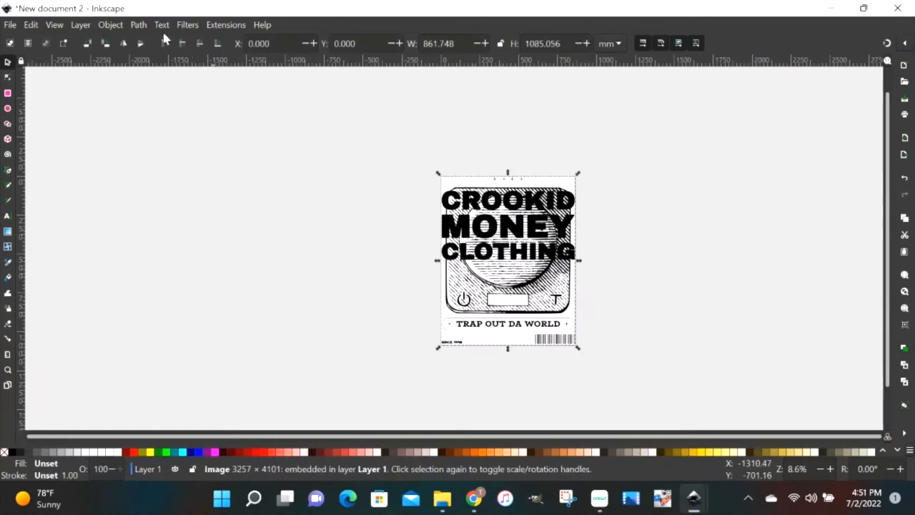
{"action": "left_click", "coordinate": [140, 25]}
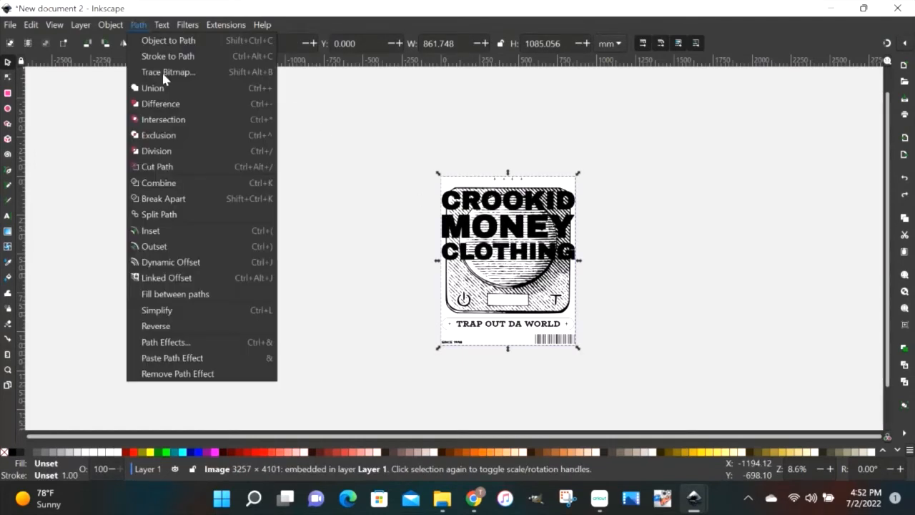
{"action": "left_click", "coordinate": [162, 71]}
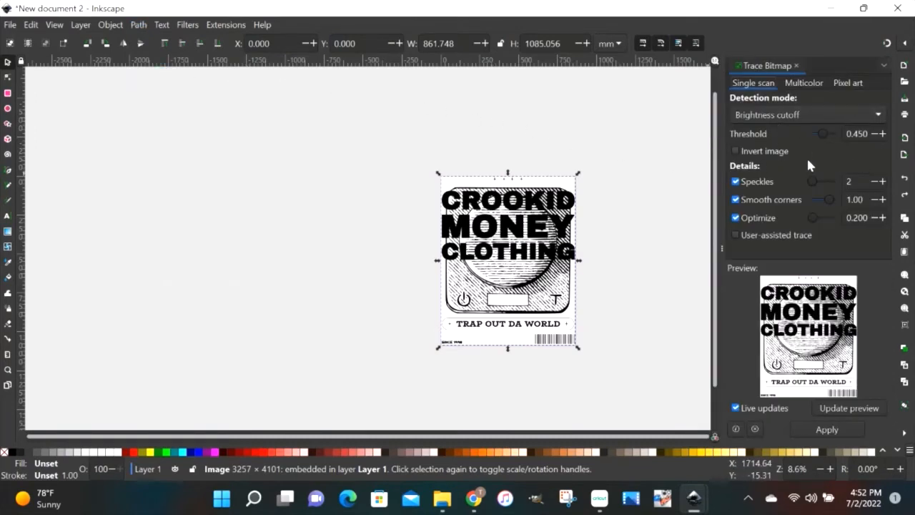
Step: Review the Multicolor and Pixel art tracing options and return to the Single scan settings
{"action": "left_click", "coordinate": [808, 83]}
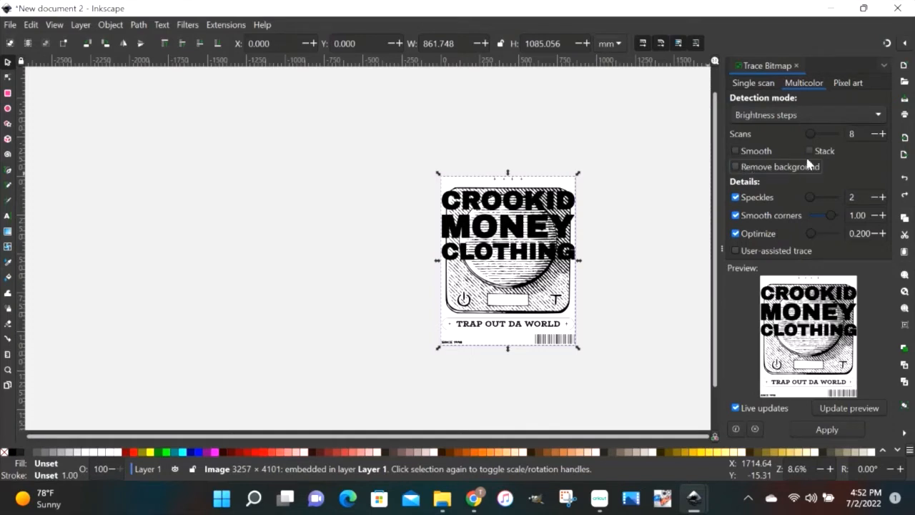
{"action": "left_click", "coordinate": [848, 84]}
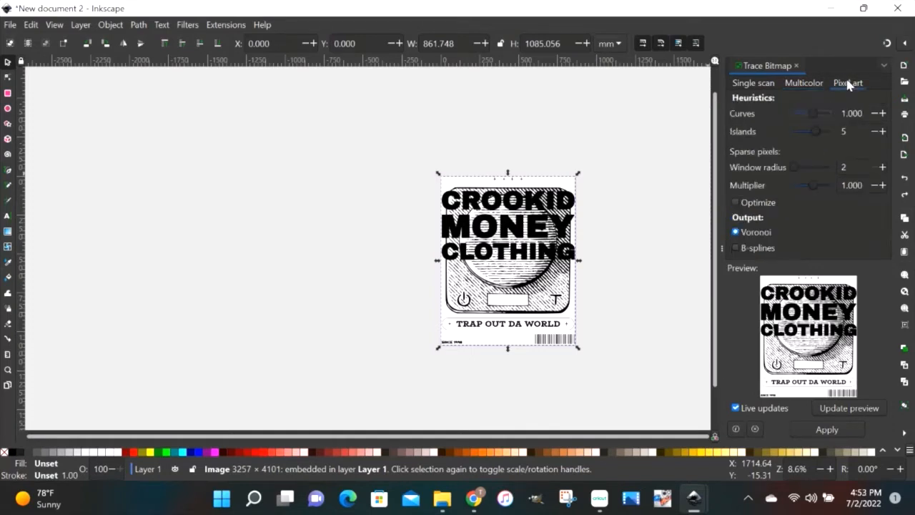
{"action": "left_click", "coordinate": [754, 85]}
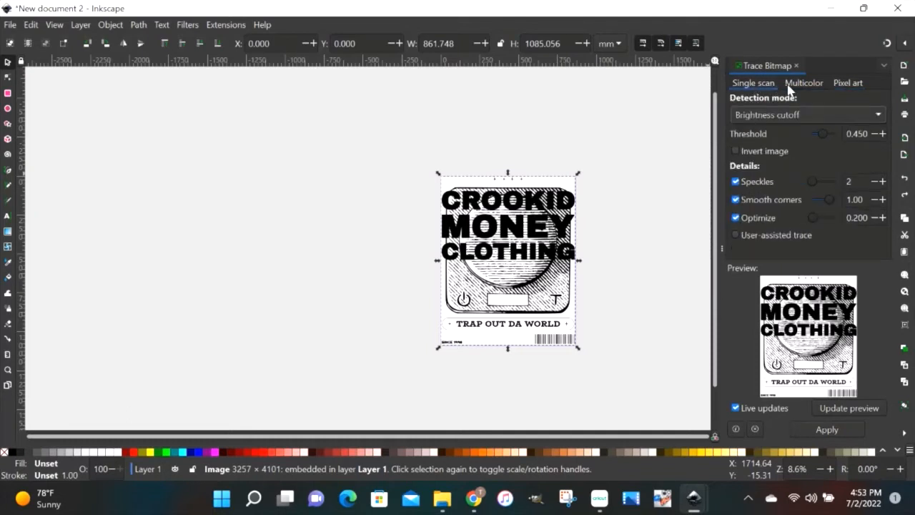
Step: Review the detection modes offered for Multicolor tracing and return to the Single scan settings
{"action": "left_click", "coordinate": [790, 86]}
{"action": "left_click", "coordinate": [781, 115]}
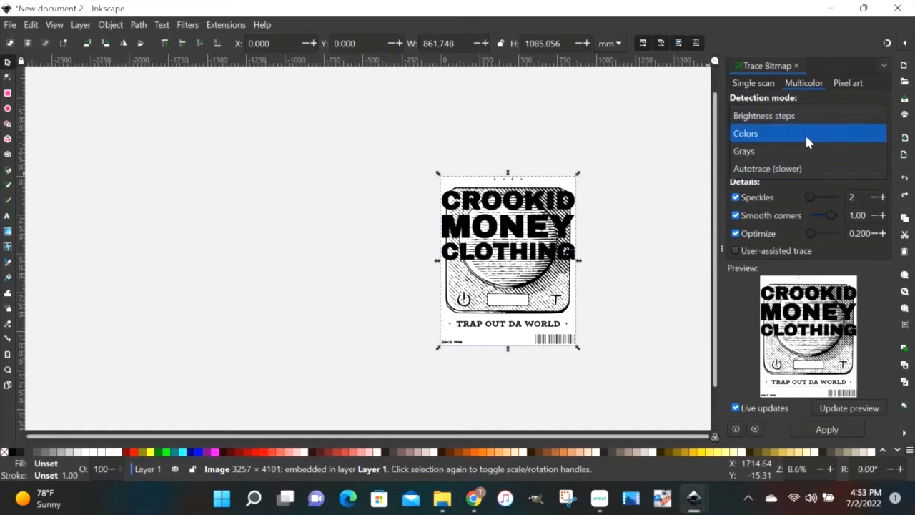
{"action": "left_click", "coordinate": [762, 80]}
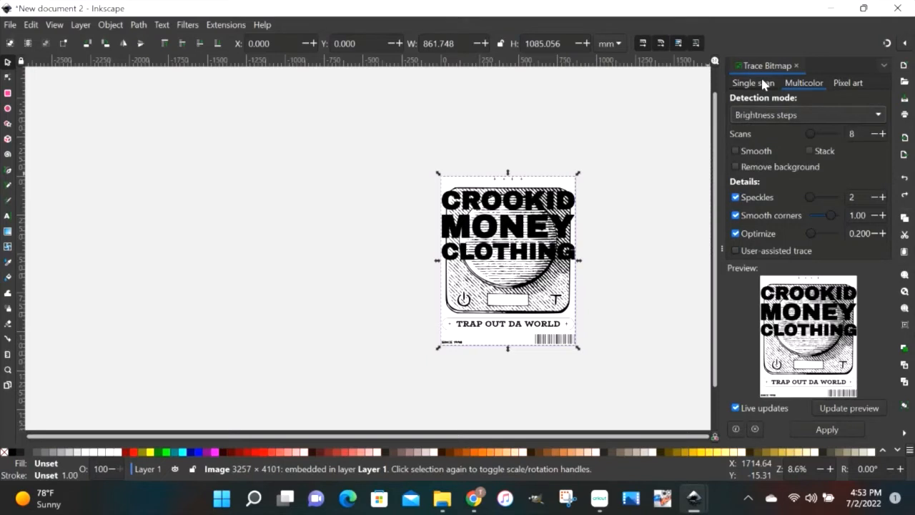
{"action": "left_click", "coordinate": [762, 83]}
Step: Preview the single-scan trace in Color quantization mode and in Edge detection mode
{"action": "left_click", "coordinate": [767, 114]}
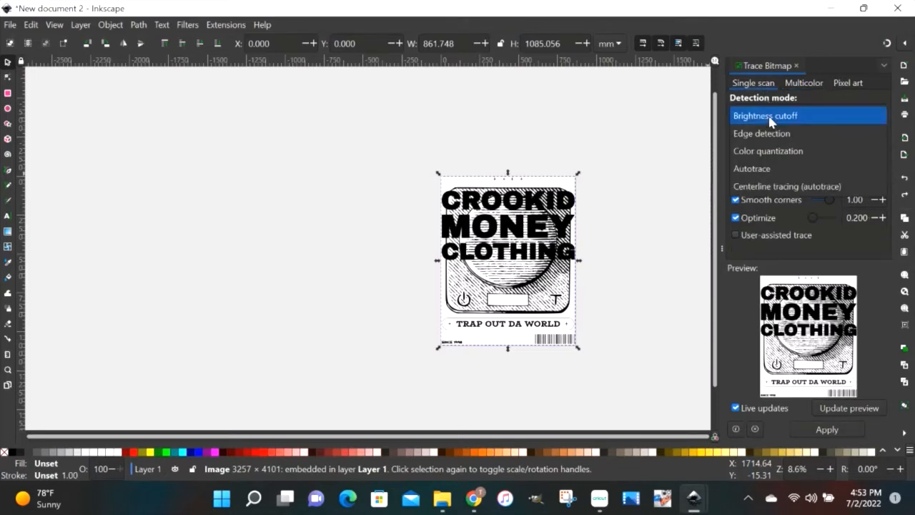
{"action": "left_click", "coordinate": [761, 161]}
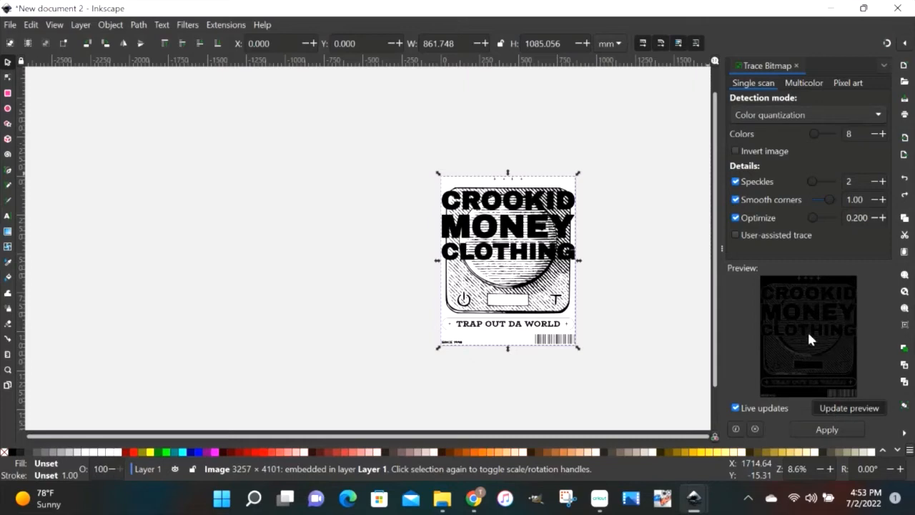
{"action": "left_click", "coordinate": [784, 117]}
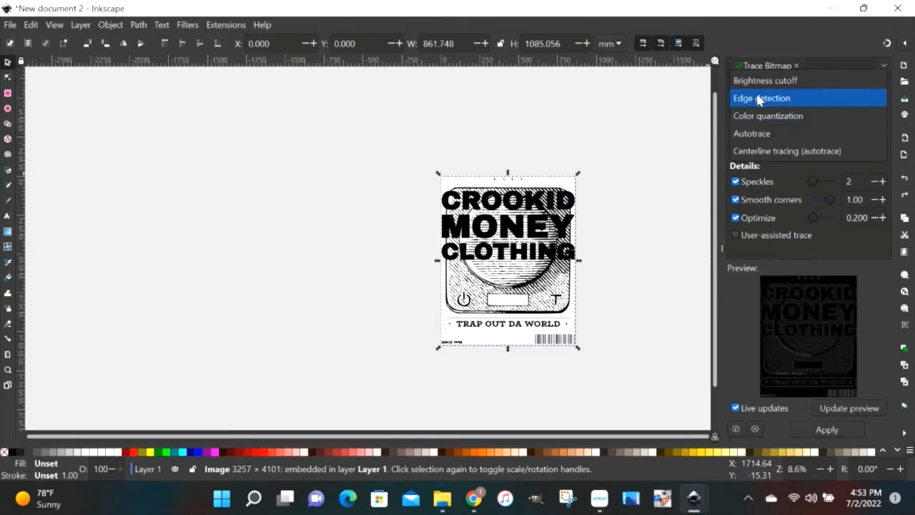
{"action": "left_click", "coordinate": [759, 98]}
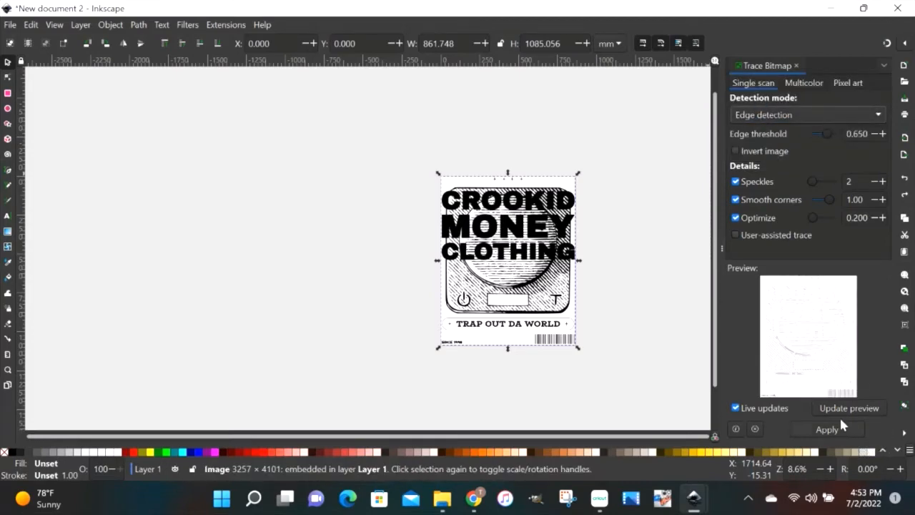
Step: Trace the image with Brightness cutoff at a 0.450 threshold and move the traced path off the page, to the left of the original
{"action": "left_click", "coordinate": [756, 113]}
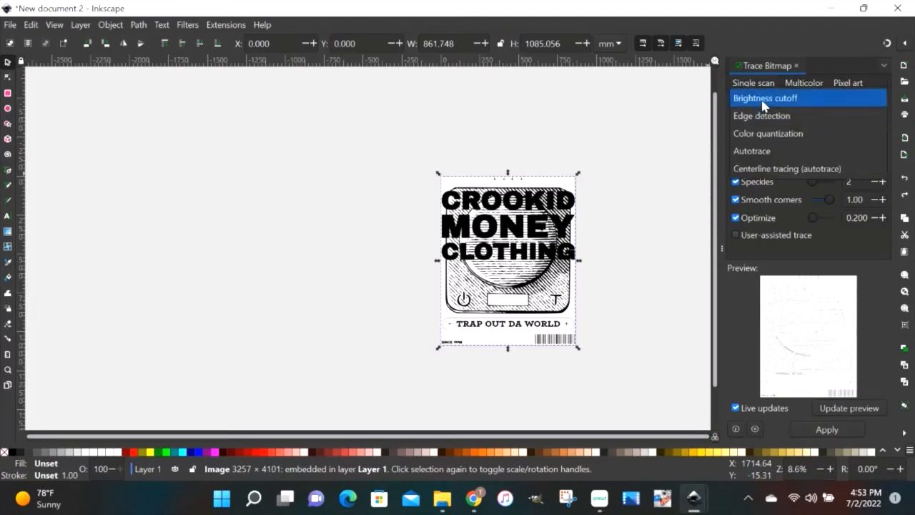
{"action": "left_click", "coordinate": [763, 103]}
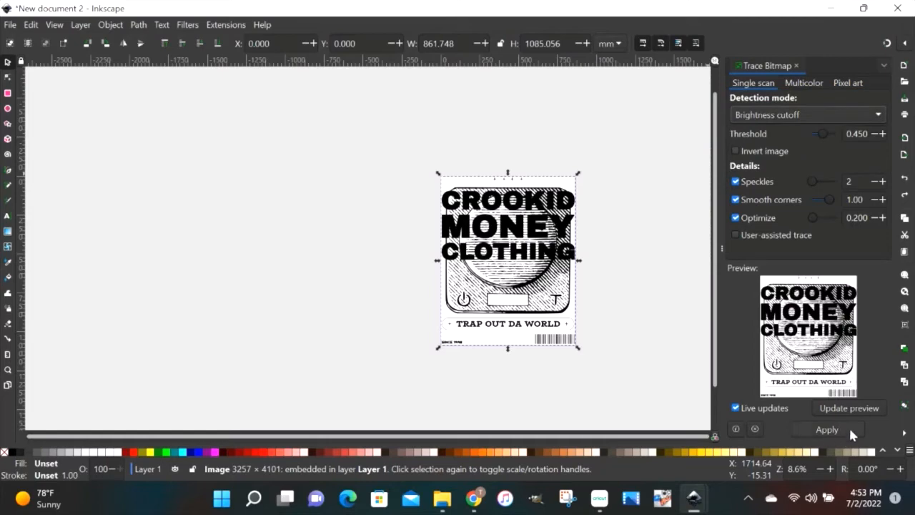
{"action": "left_click", "coordinate": [811, 433]}
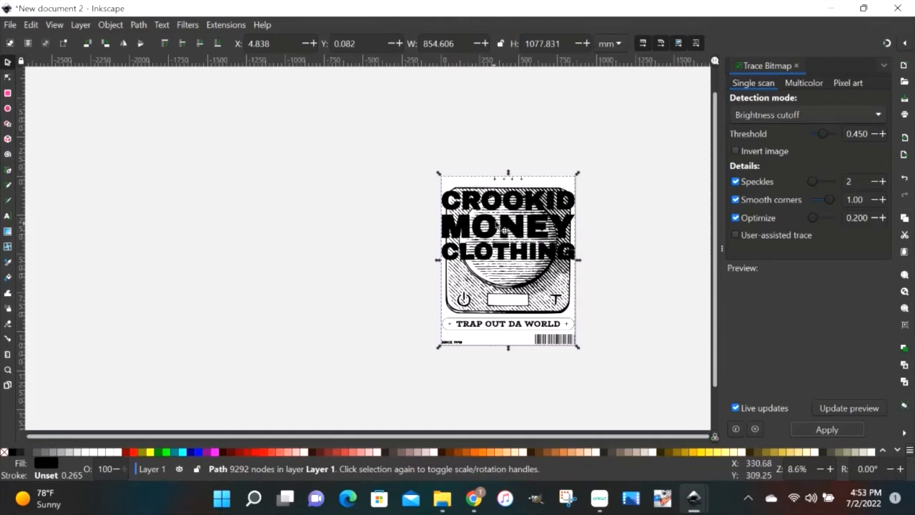
{"action": "left_click", "coordinate": [525, 254]}
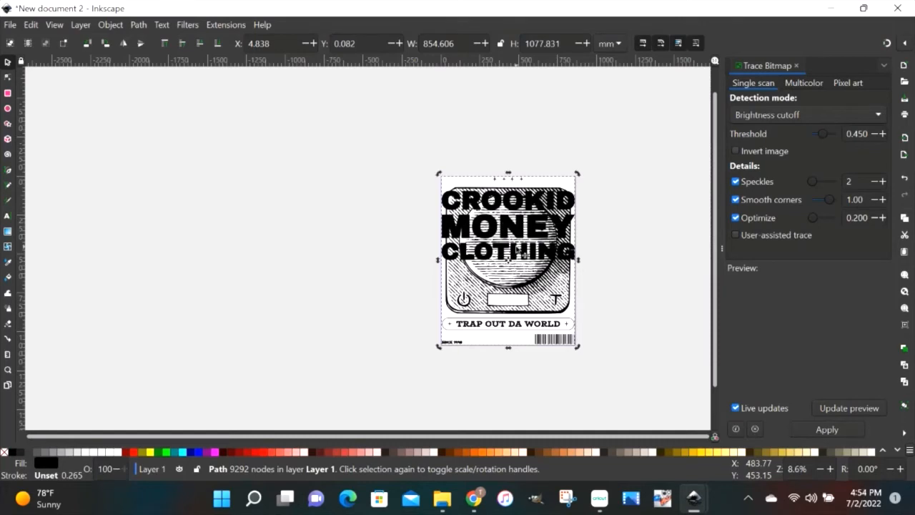
{"action": "left_click_drag", "start_coordinate": [522, 255], "coordinate": [372, 252]}
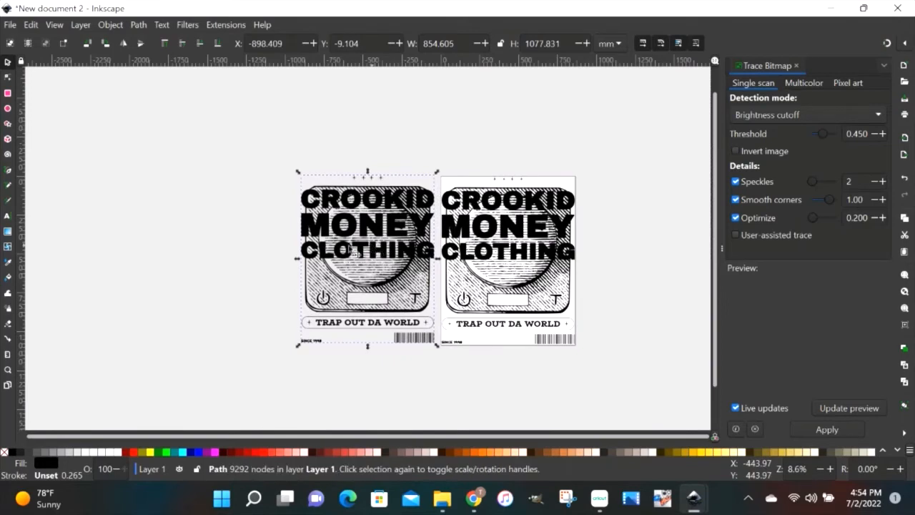
Step: Compare the traced copy with the original image up close, down to the upper-left corner of the original's M in MONEY
{"action": "left_click", "coordinate": [7, 369]}
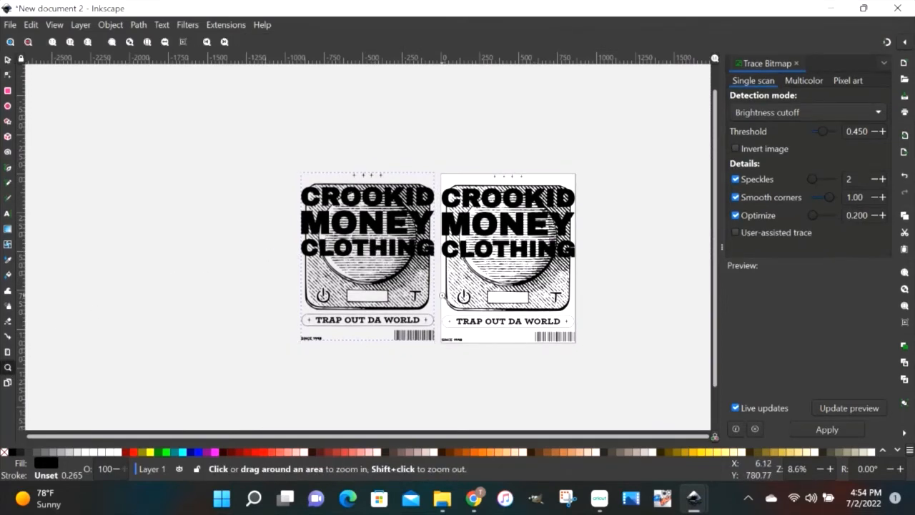
{"action": "left_click", "coordinate": [442, 294]}
{"action": "left_click", "coordinate": [442, 294]}
{"action": "left_click", "coordinate": [441, 295]}
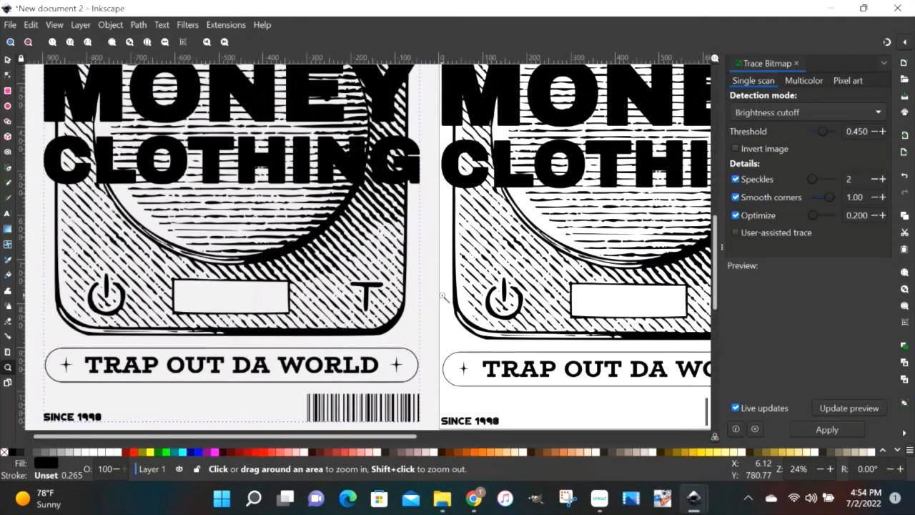
{"action": "left_click", "coordinate": [442, 294]}
{"action": "left_click", "coordinate": [442, 295]}
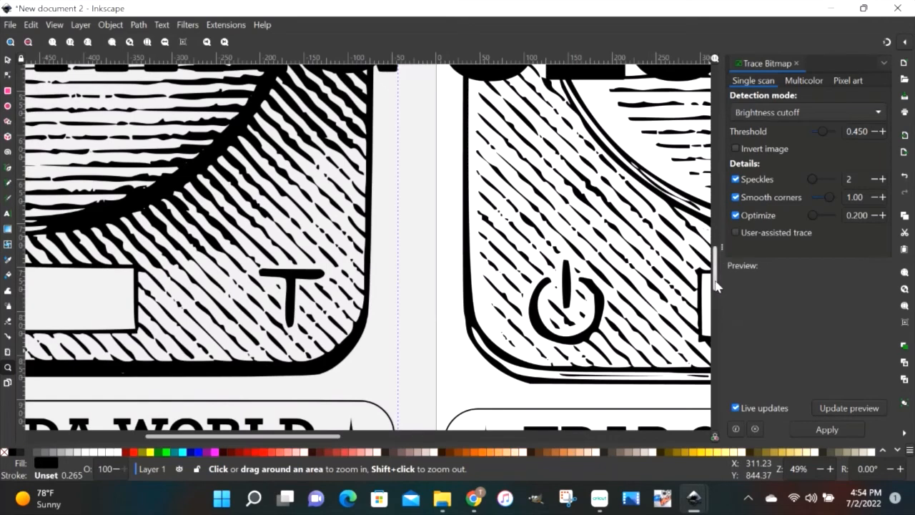
{"action": "left_click_drag", "start_coordinate": [715, 282], "coordinate": [718, 245]}
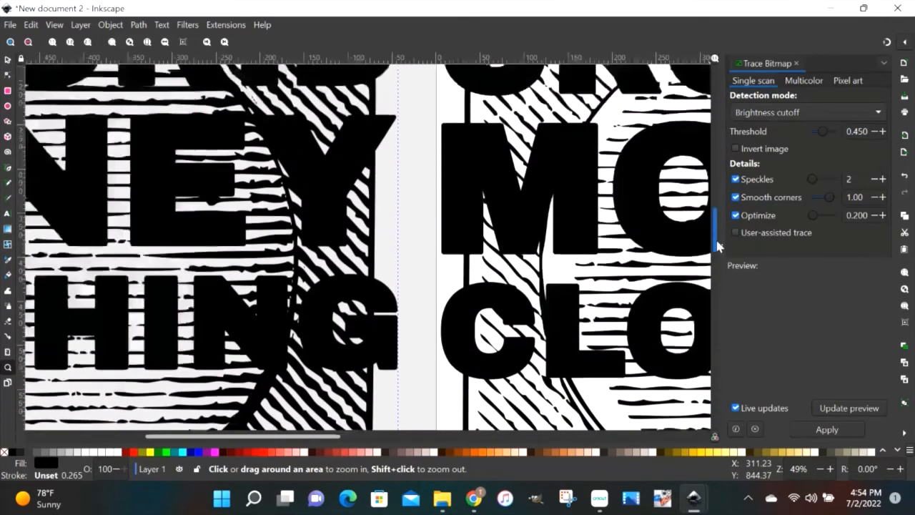
{"action": "left_click", "coordinate": [444, 127]}
{"action": "left_click", "coordinate": [445, 127]}
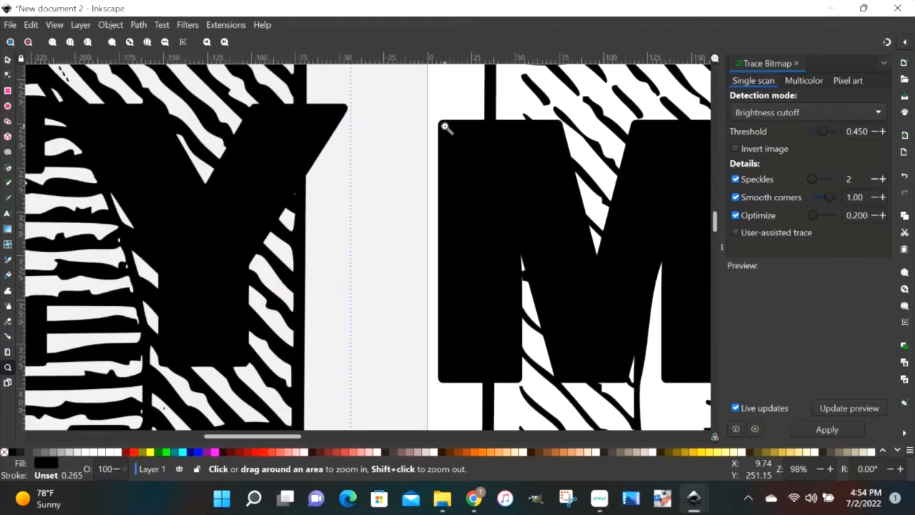
{"action": "left_click", "coordinate": [445, 127]}
{"action": "left_click", "coordinate": [445, 127]}
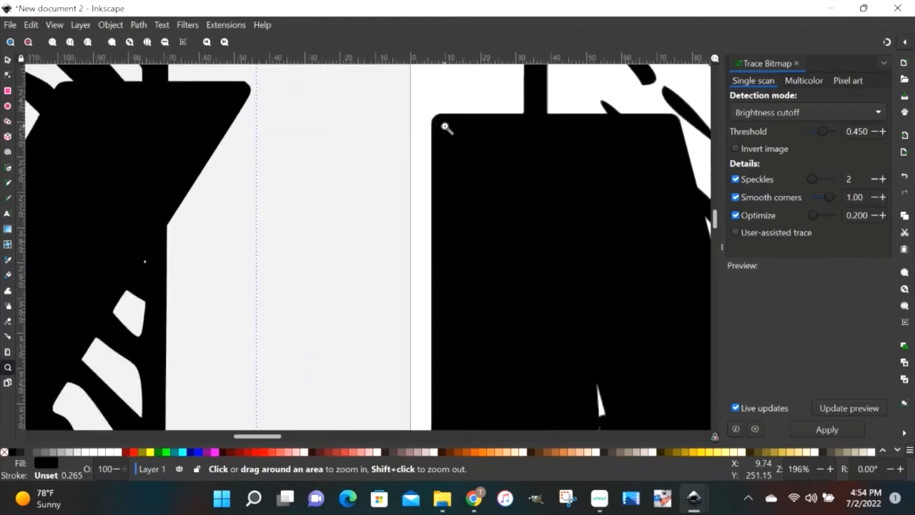
{"action": "left_click", "coordinate": [445, 128]}
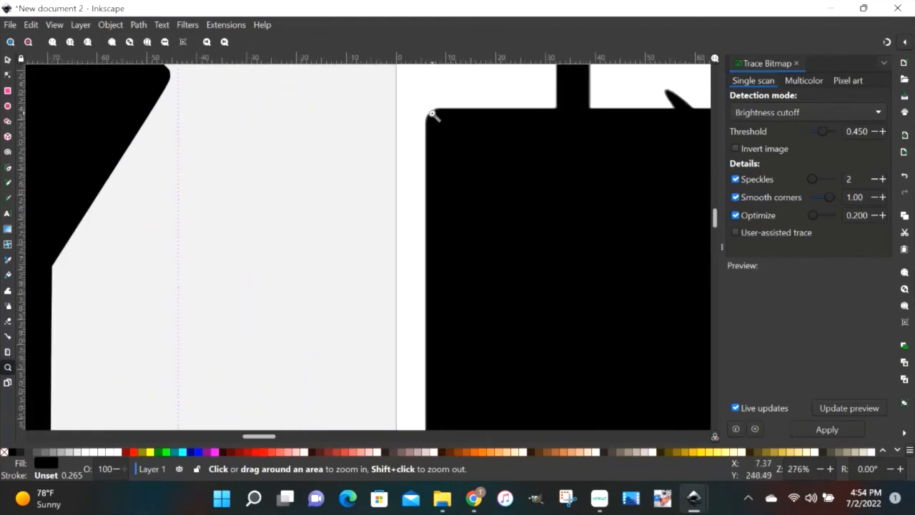
Step: Examine the edges of the traced copy's C and M up close and return to an overview of both artworks side by side
{"action": "left_click", "coordinate": [7, 61]}
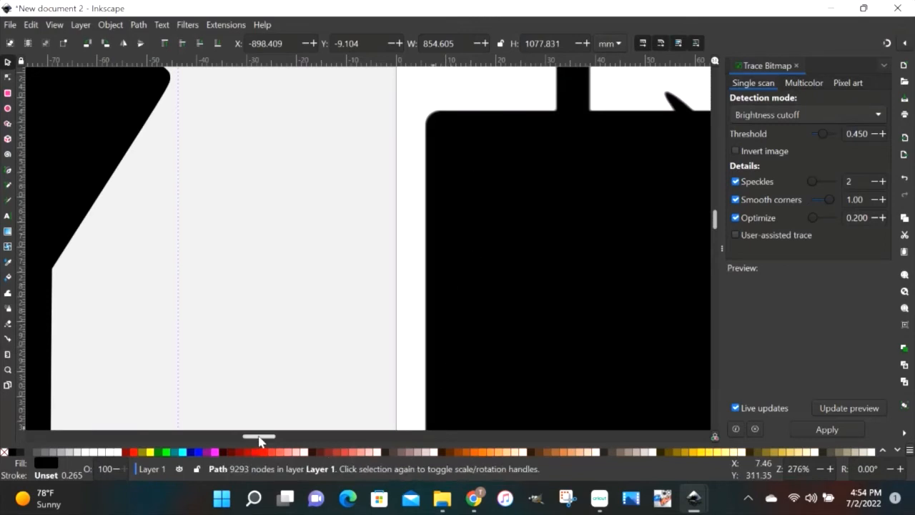
{"action": "left_click_drag", "start_coordinate": [256, 440], "coordinate": [53, 401]}
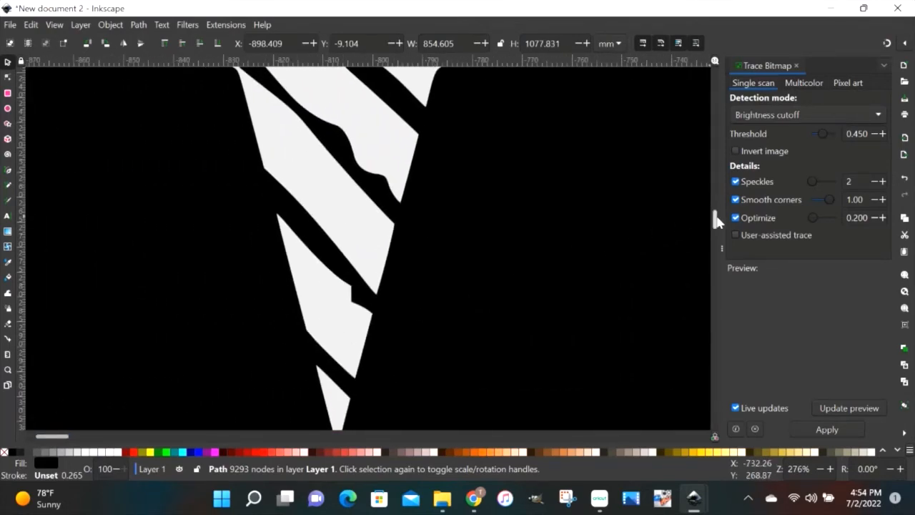
{"action": "left_click_drag", "start_coordinate": [713, 221], "coordinate": [710, 216]}
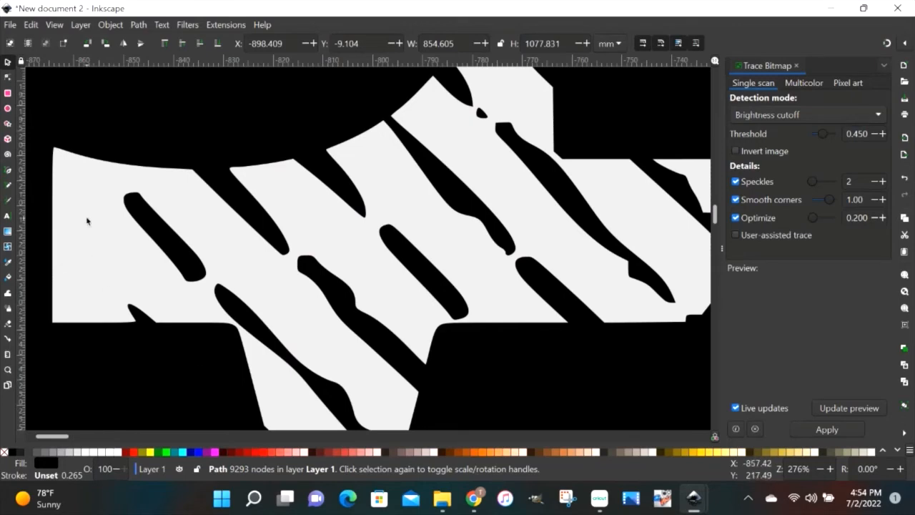
{"action": "left_click", "coordinate": [8, 368]}
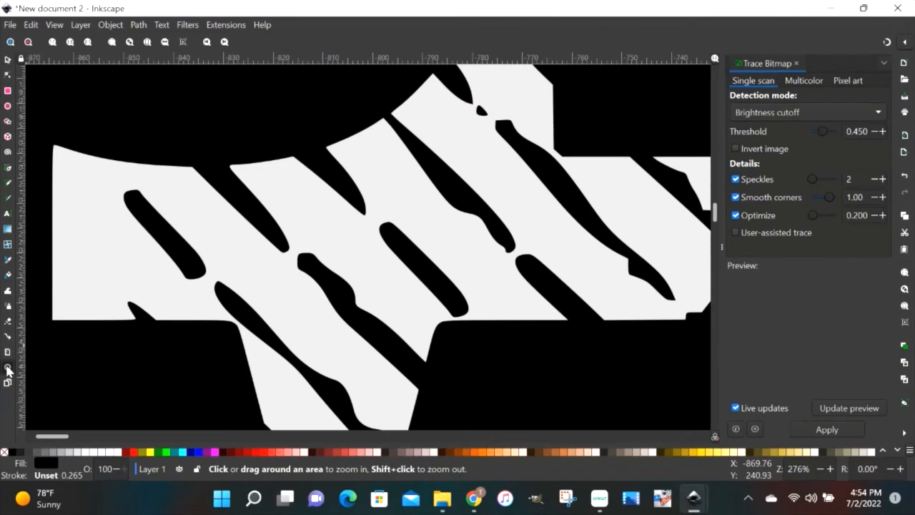
{"action": "left_click", "coordinate": [28, 42]}
{"action": "left_click", "coordinate": [28, 42]}
{"action": "left_click", "coordinate": [28, 42]}
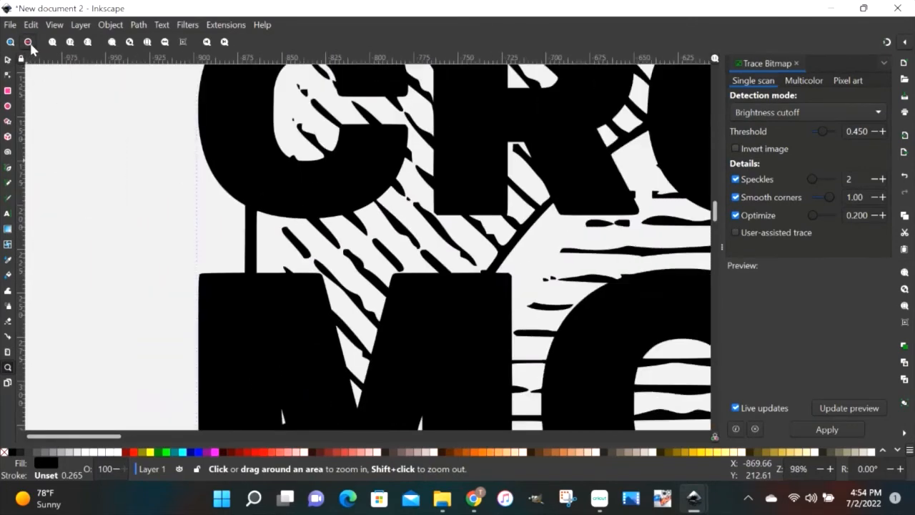
{"action": "left_click", "coordinate": [28, 42]}
{"action": "left_click", "coordinate": [28, 42]}
{"action": "left_click", "coordinate": [27, 42]}
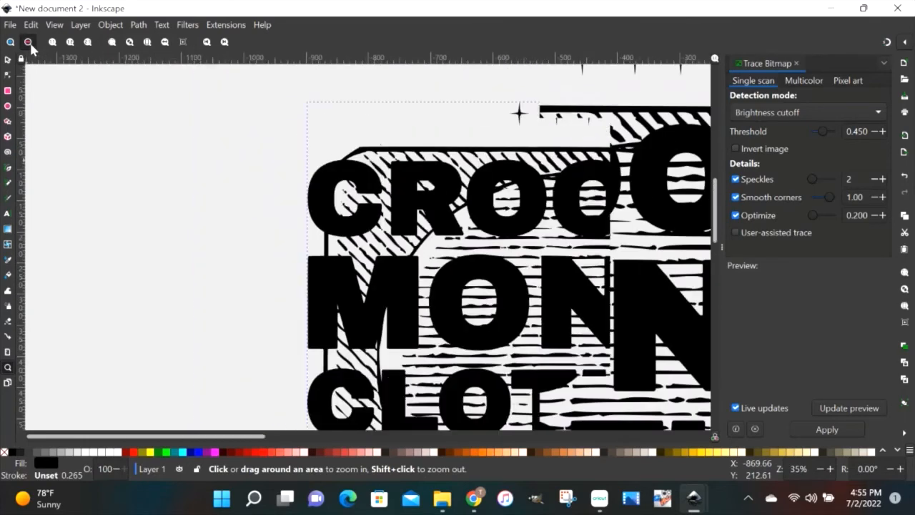
{"action": "left_click", "coordinate": [28, 42]}
{"action": "left_click", "coordinate": [27, 42]}
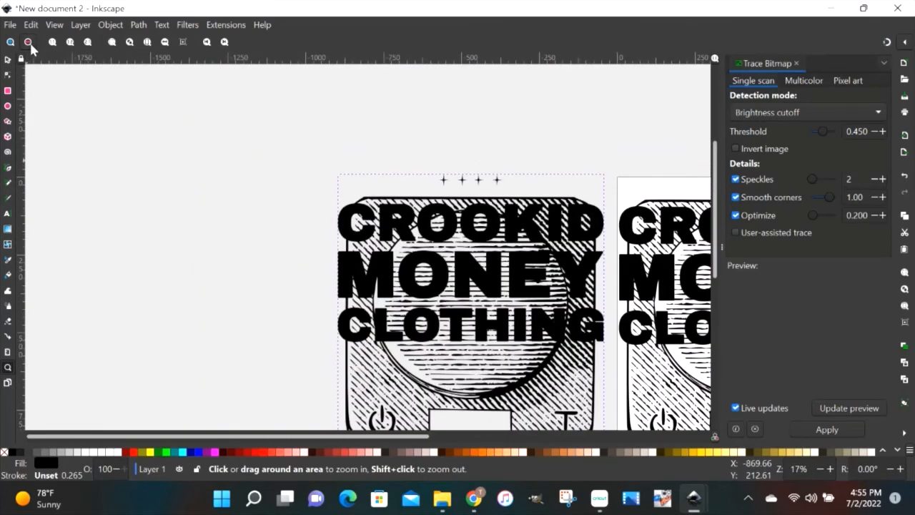
{"action": "left_click", "coordinate": [28, 43]}
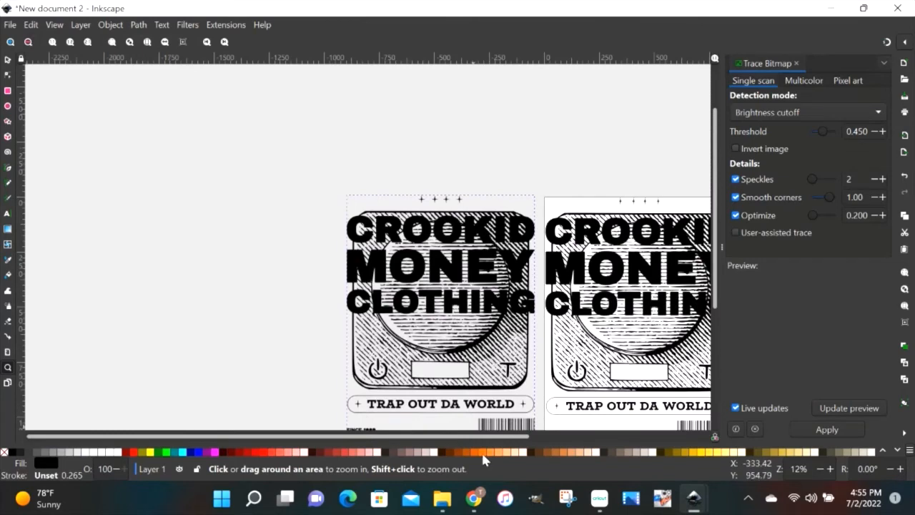
{"action": "left_click_drag", "start_coordinate": [456, 438], "coordinate": [558, 438]}
{"action": "scroll", "coordinate": [493, 323], "scroll_direction": "up", "scroll_amount": 1, "text": "ctrl"}
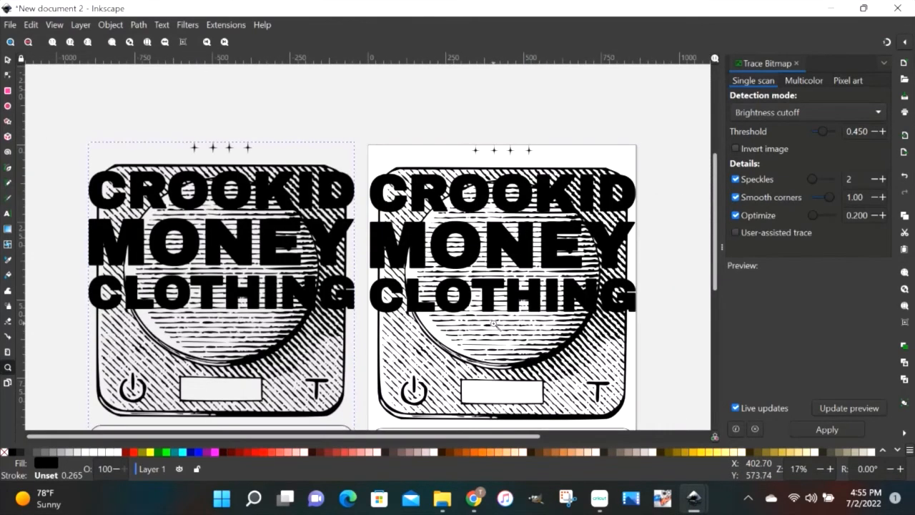
Step: Remove the original bitmap image from the page by cutting it
{"action": "left_click", "coordinate": [7, 63]}
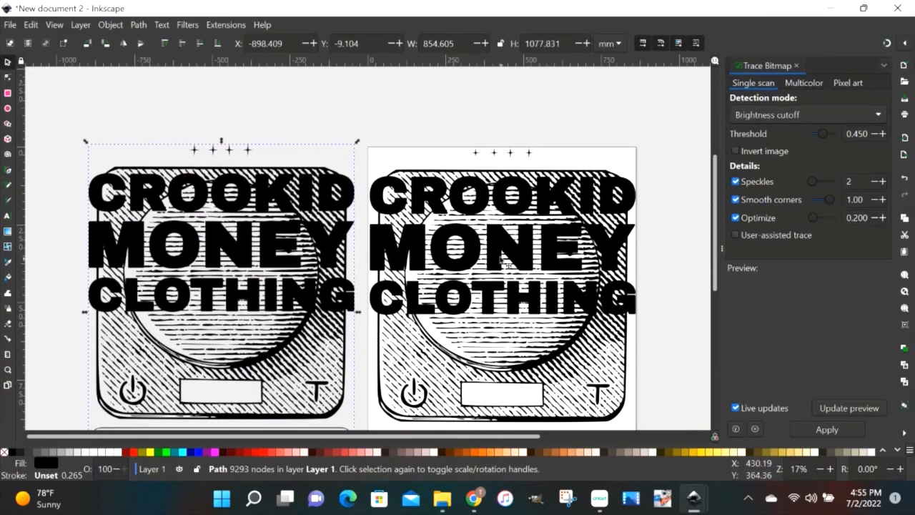
{"action": "left_click", "coordinate": [500, 259]}
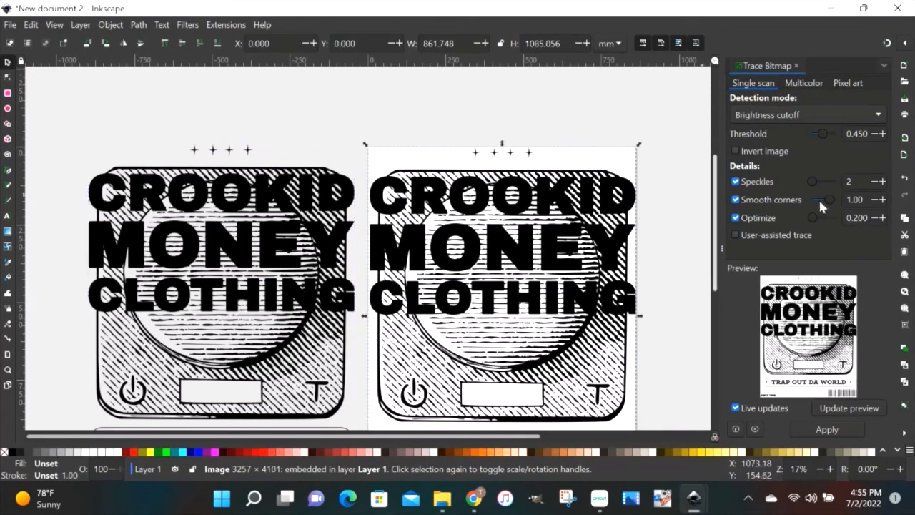
{"action": "left_click", "coordinate": [904, 236]}
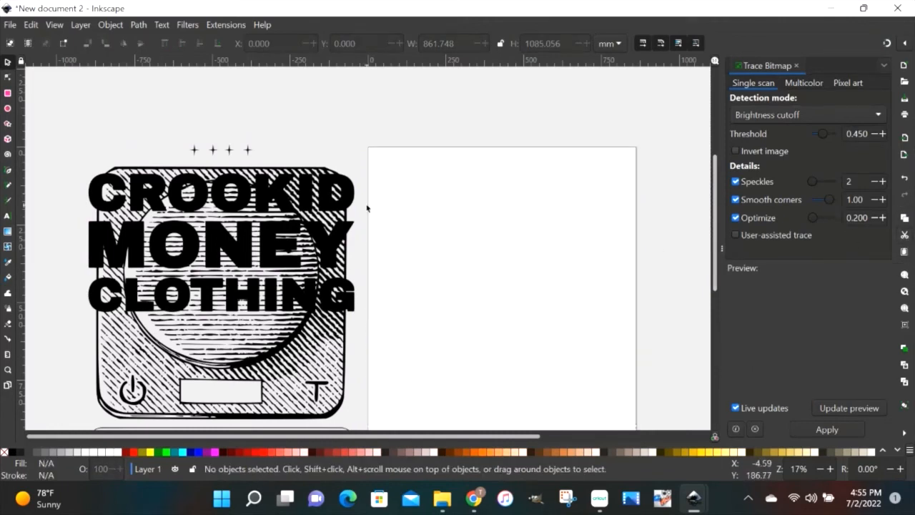
Step: Select the traced path and resize the page to its content in Document Properties
{"action": "left_click", "coordinate": [192, 285]}
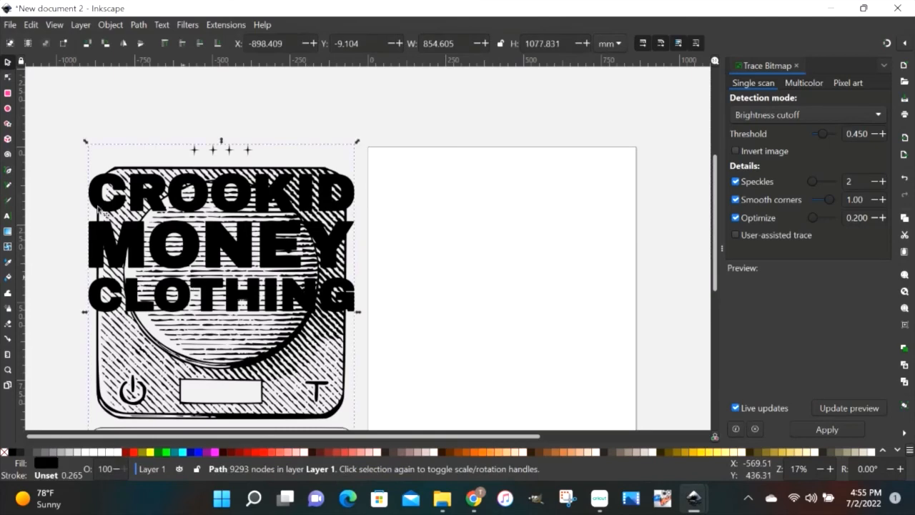
{"action": "left_click", "coordinate": [9, 25]}
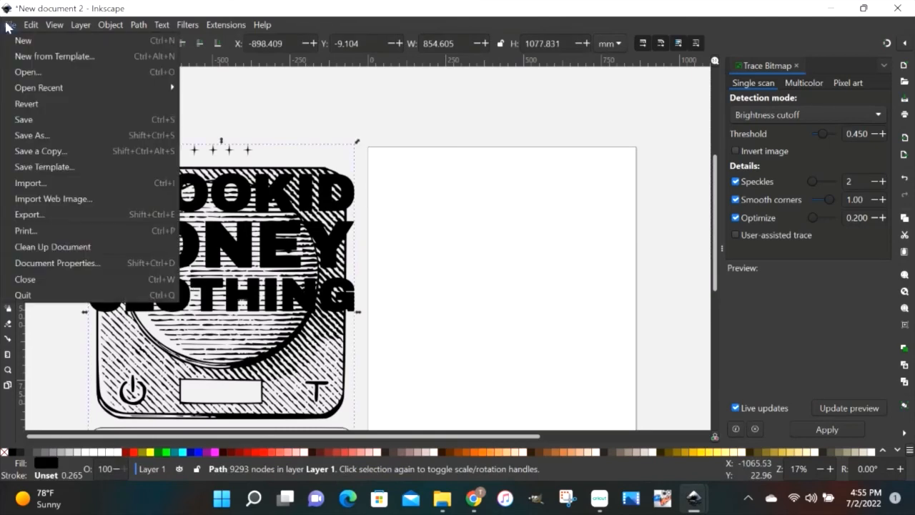
{"action": "left_click", "coordinate": [39, 263]}
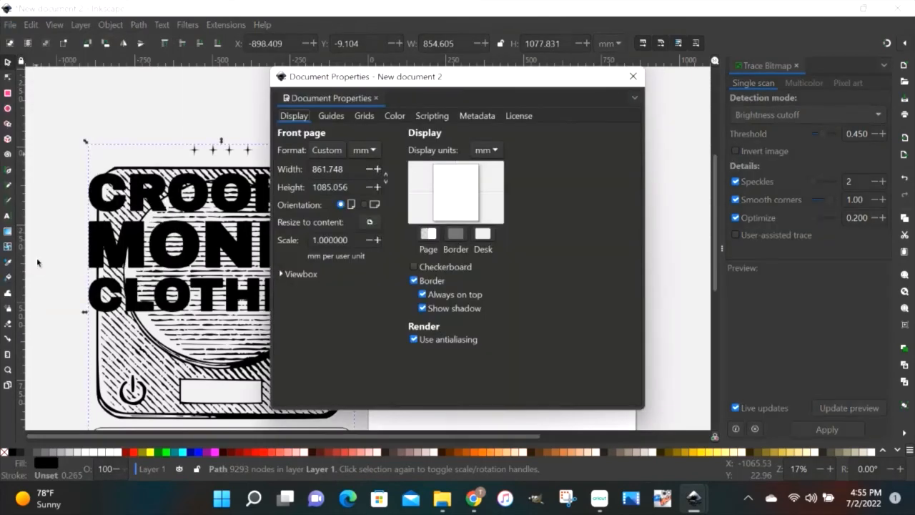
{"action": "left_click", "coordinate": [372, 221]}
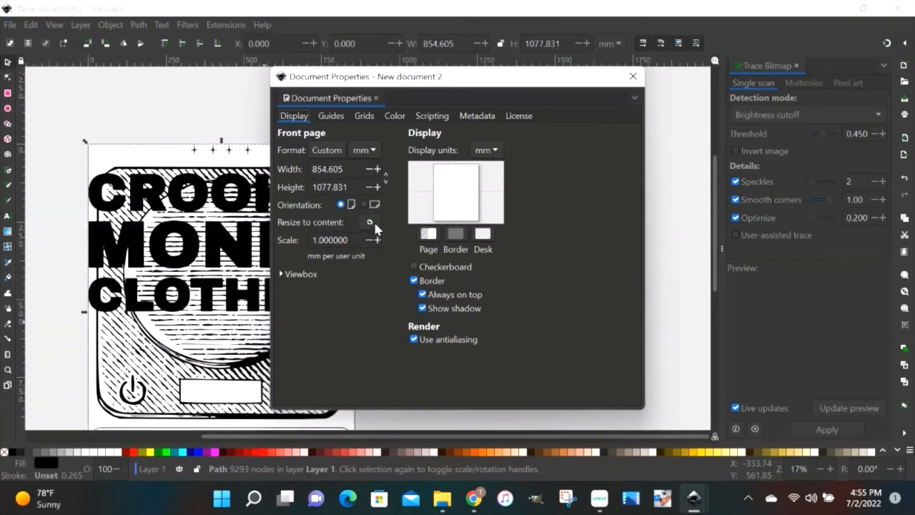
{"action": "left_click", "coordinate": [632, 77]}
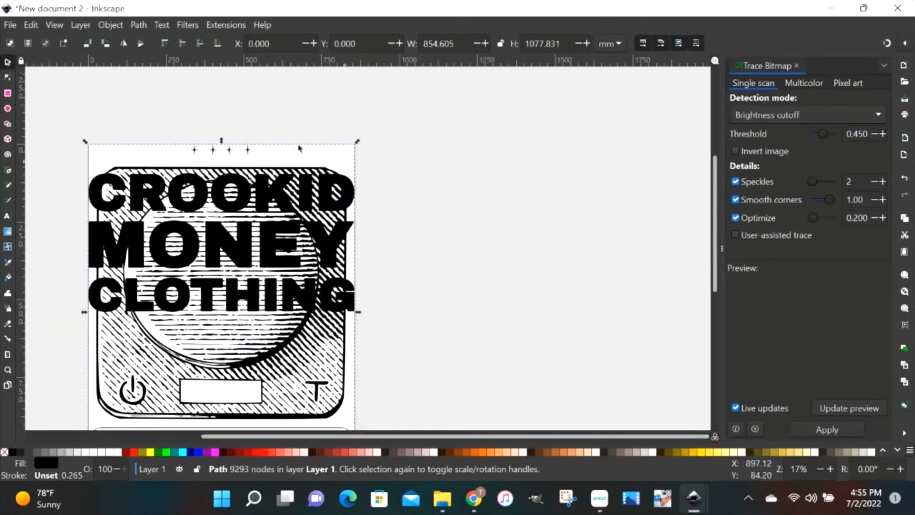
Step: Export the page as a Plain SVG file named bitmap.svg
{"action": "left_click", "coordinate": [10, 25]}
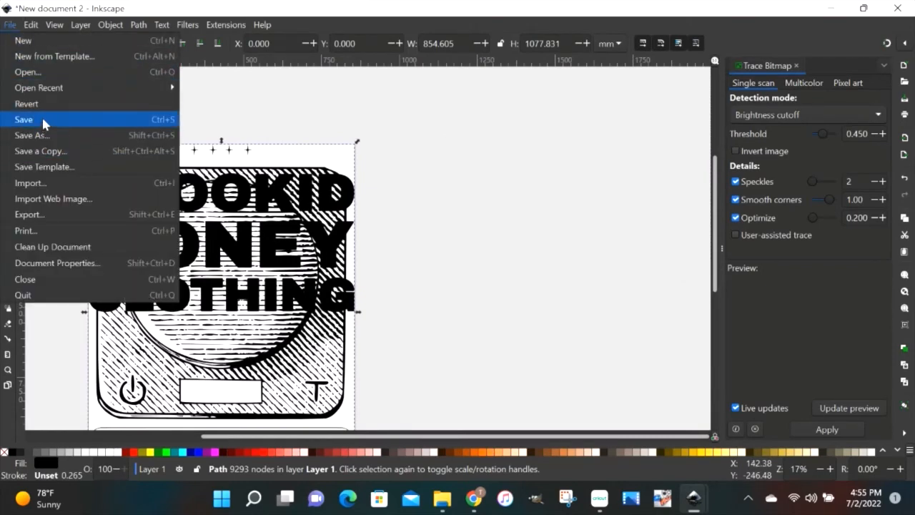
{"action": "left_click", "coordinate": [42, 215]}
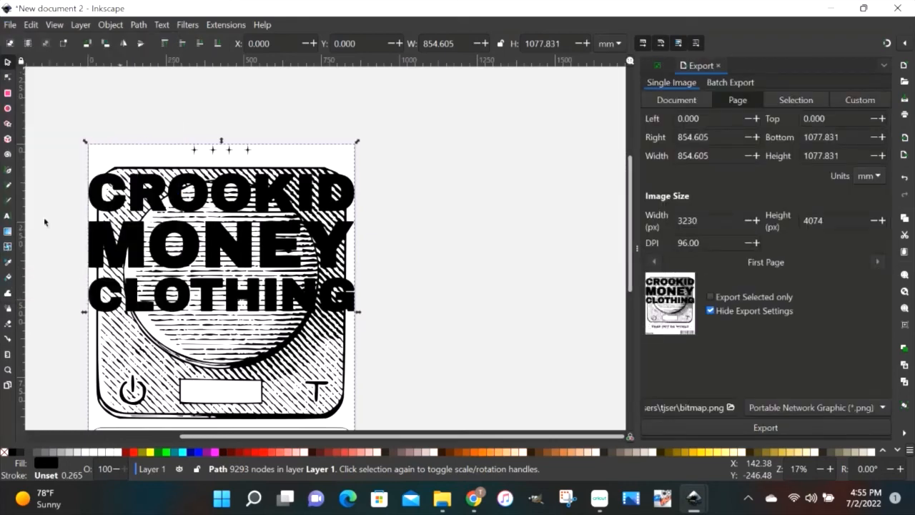
{"action": "left_click", "coordinate": [11, 27]}
{"action": "left_click", "coordinate": [32, 120]}
{"action": "left_click", "coordinate": [883, 408]}
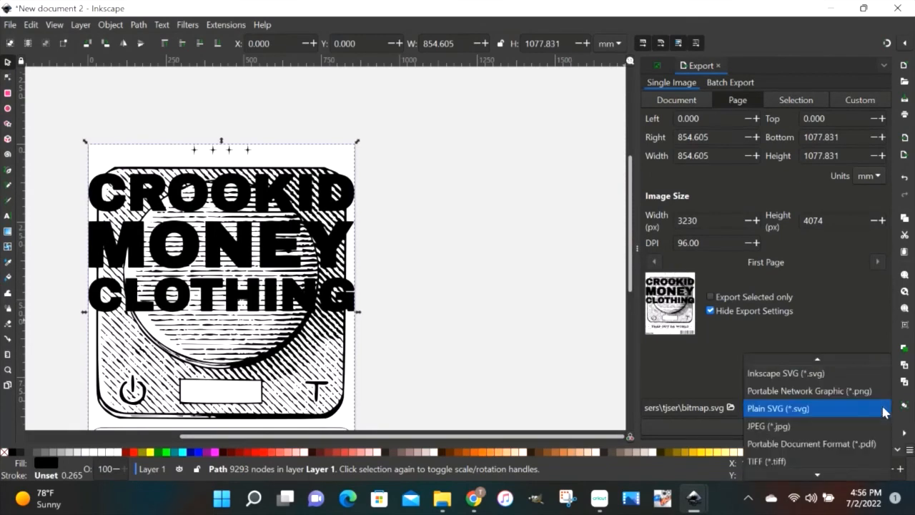
{"action": "left_click", "coordinate": [884, 409]}
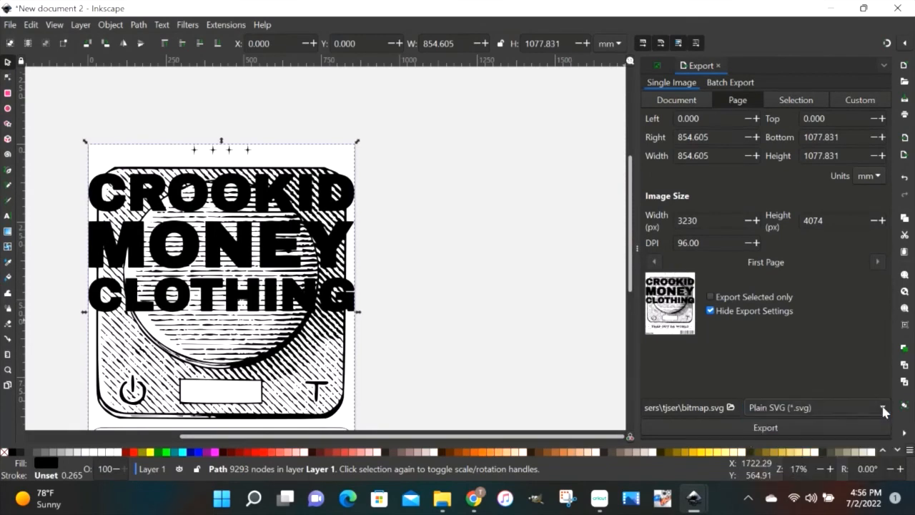
{"action": "left_click", "coordinate": [788, 426]}
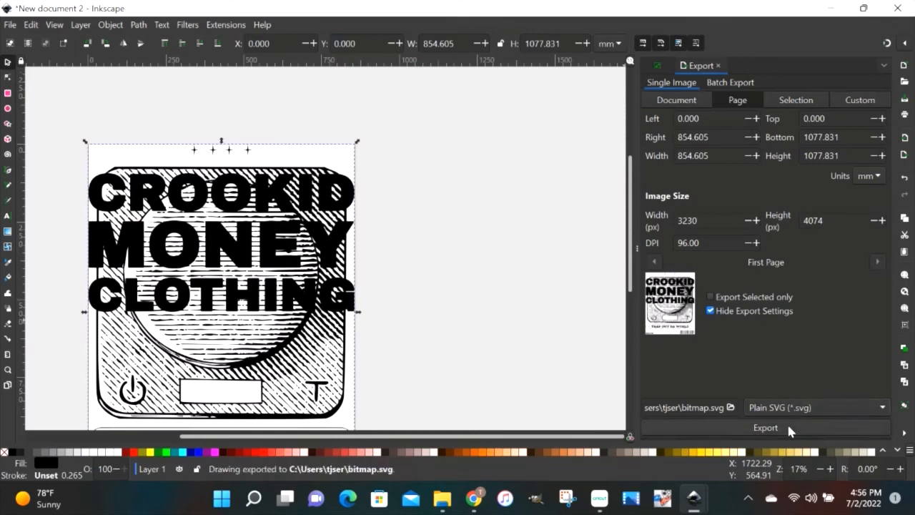